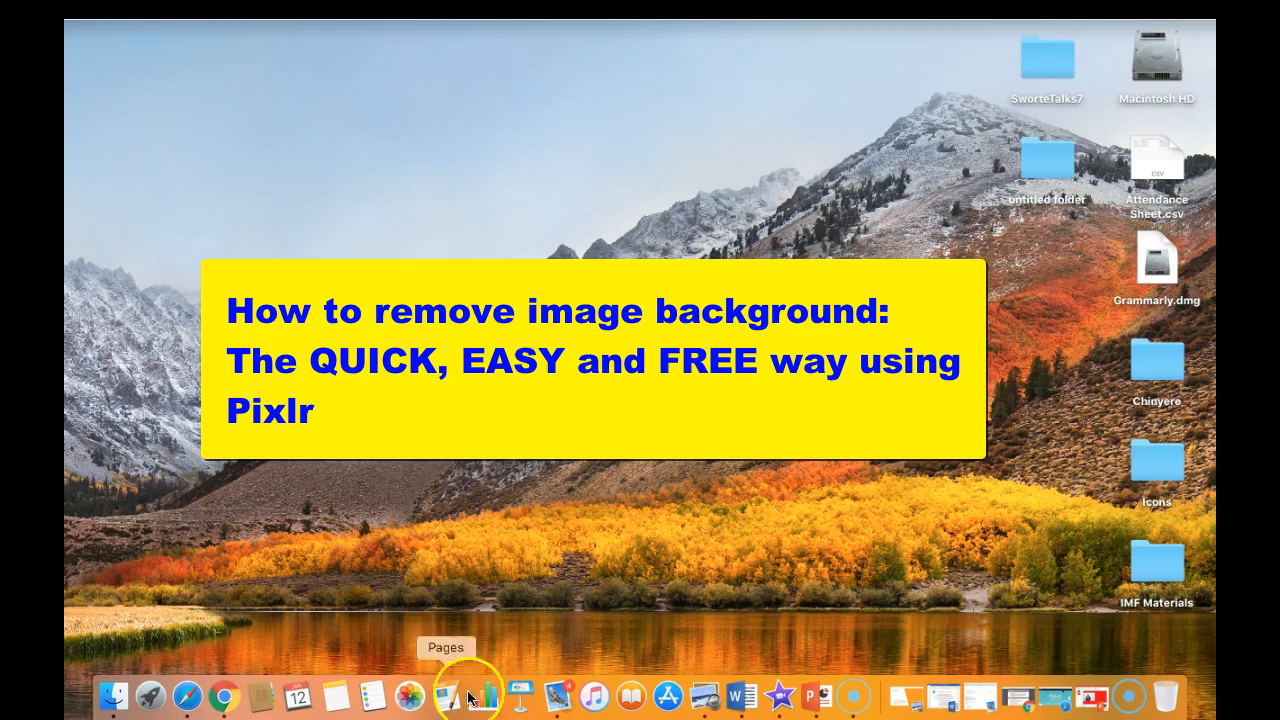
Open Chrome and go to the pixlr.com website.
left_click(223, 699)
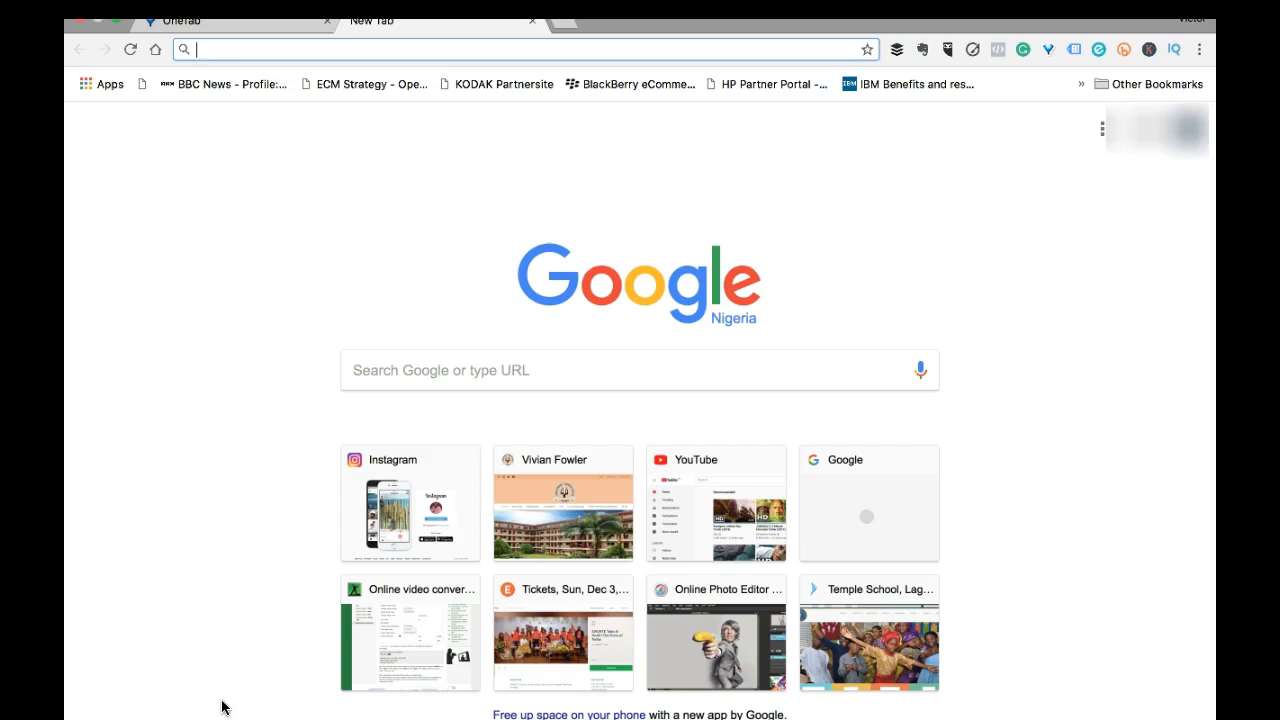
type("pixl")
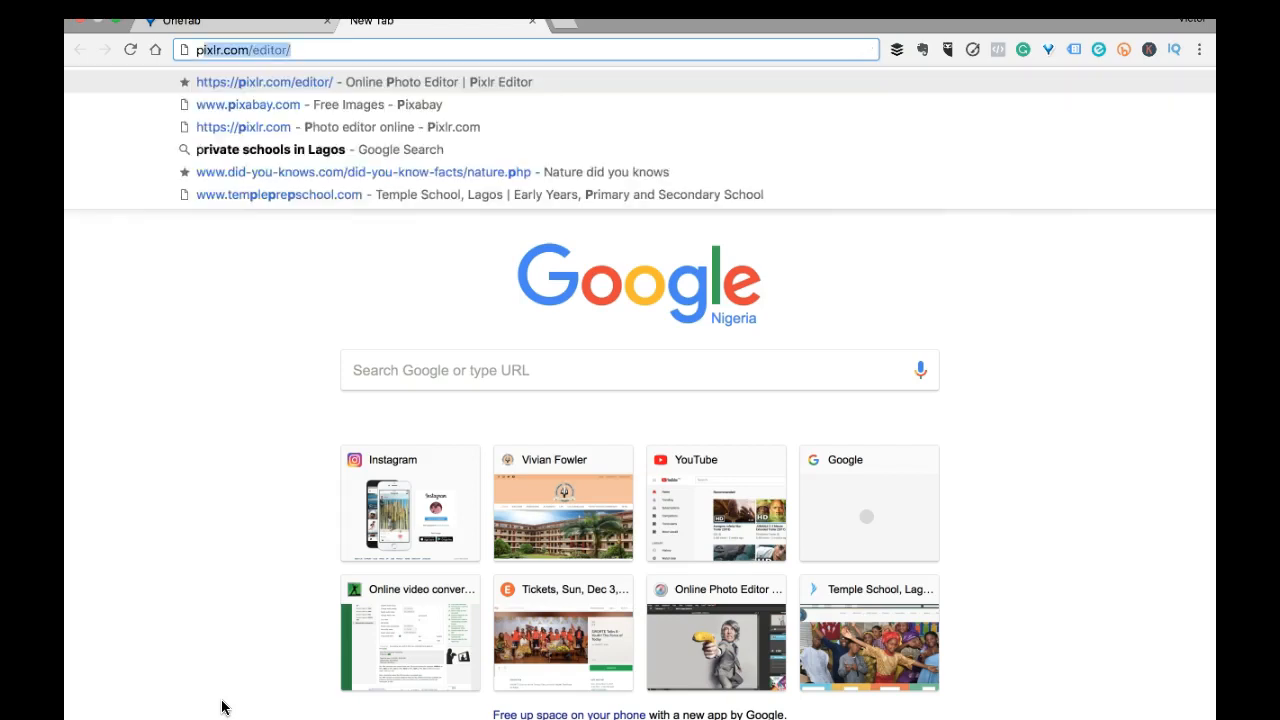
type("r")
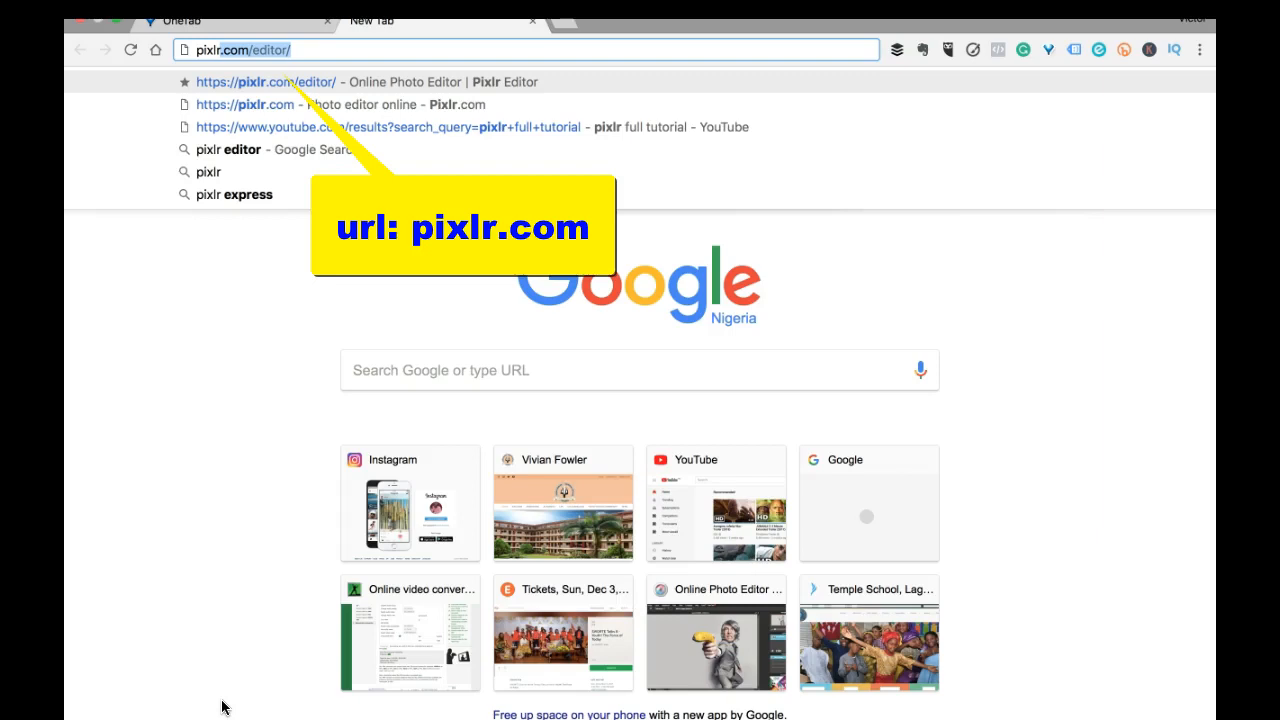
type(".com")
key("Delete")
key("Return")
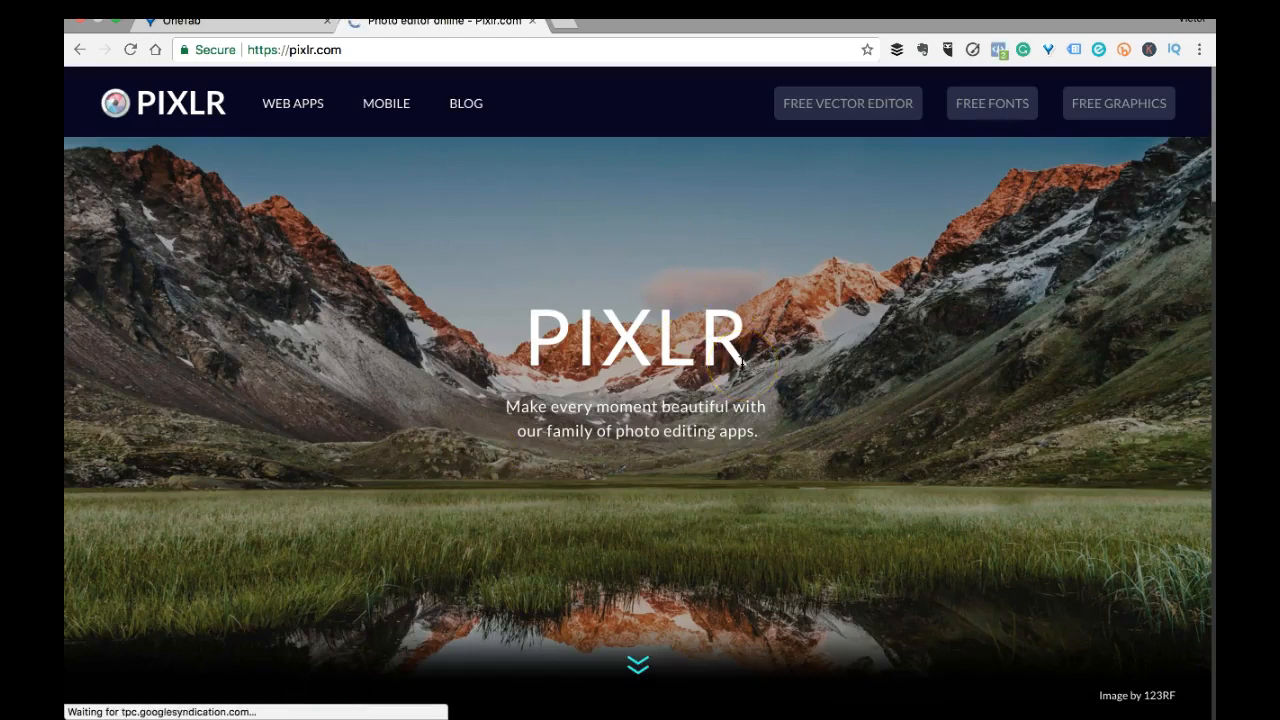
Launch the Pixlr Editor web app from the Pixlr home page.
scroll(741, 362, "down", 2)
scroll(594, 371, "down", 5)
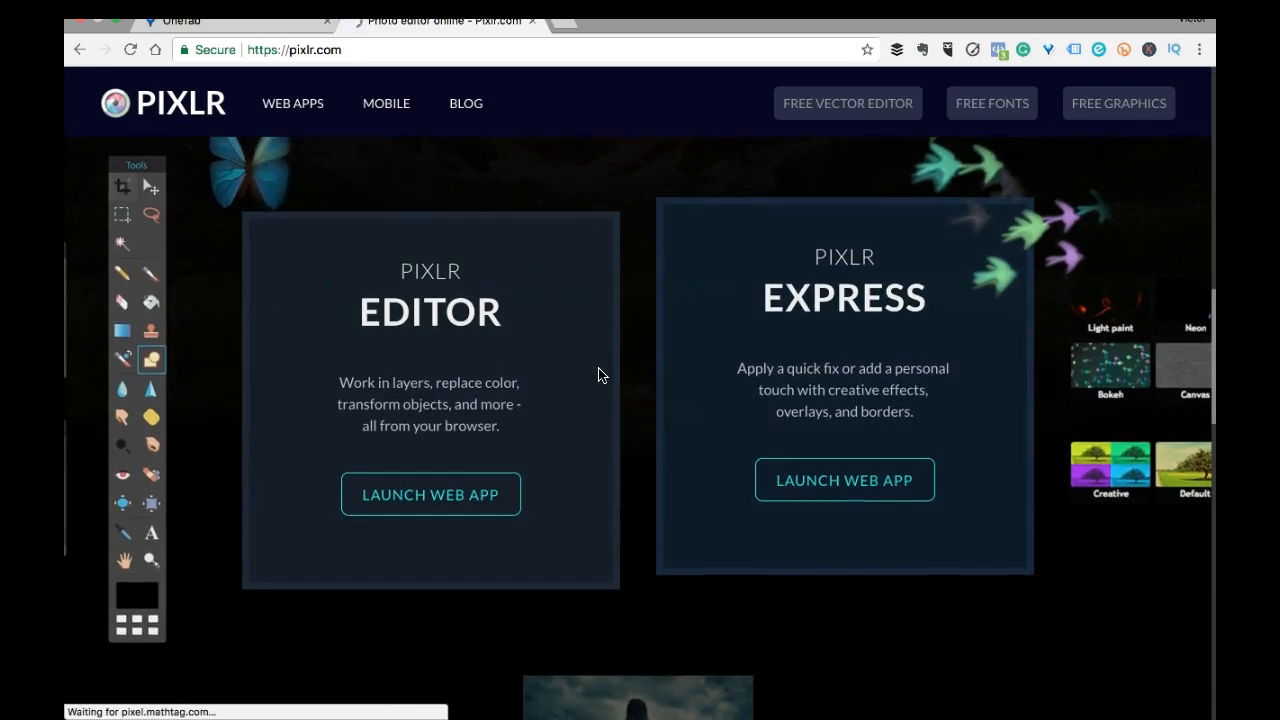
left_click(446, 497)
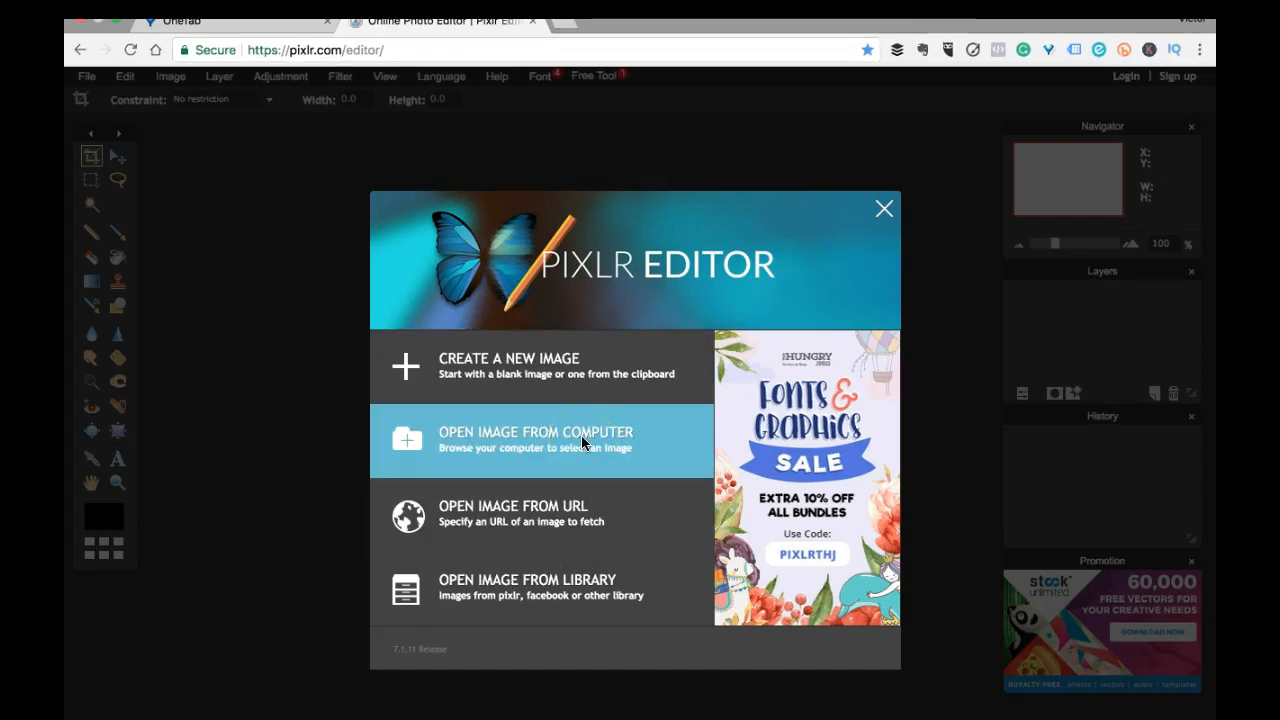
Open the WhatsApp Image photo of the man in a suit from the Pixlr images folder in Documents on the computer.
left_click(565, 522)
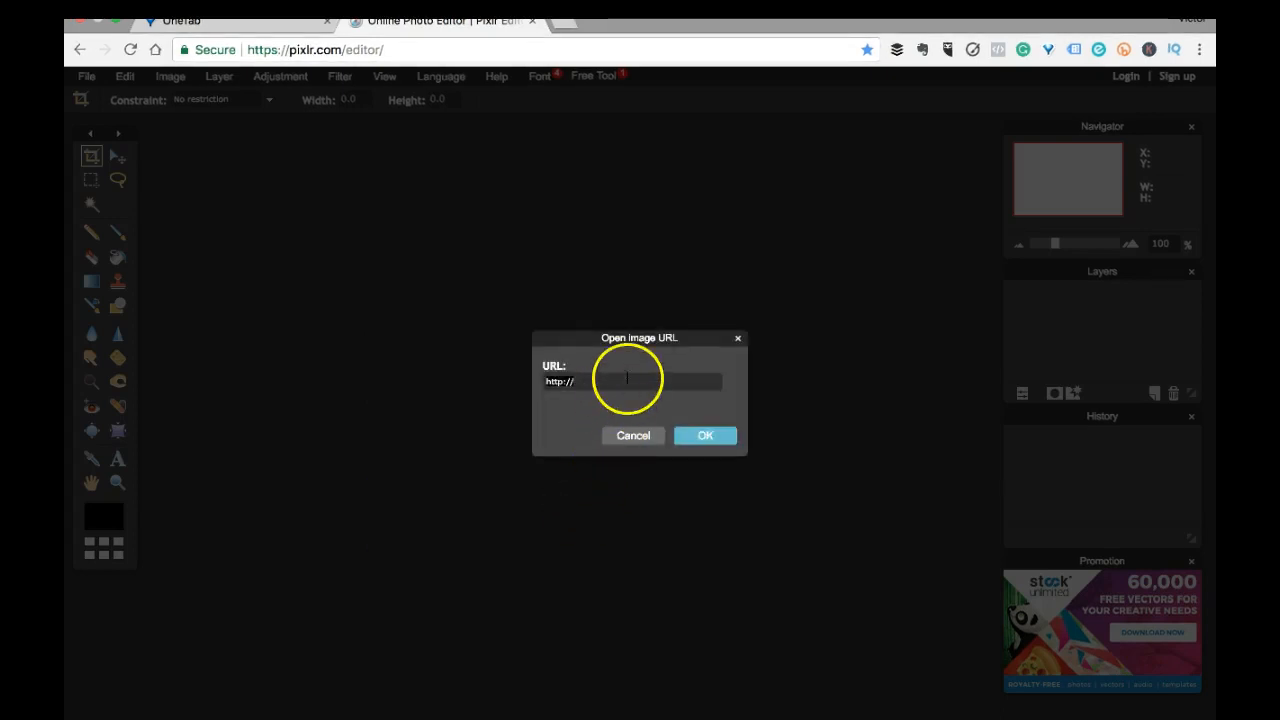
left_click(645, 435)
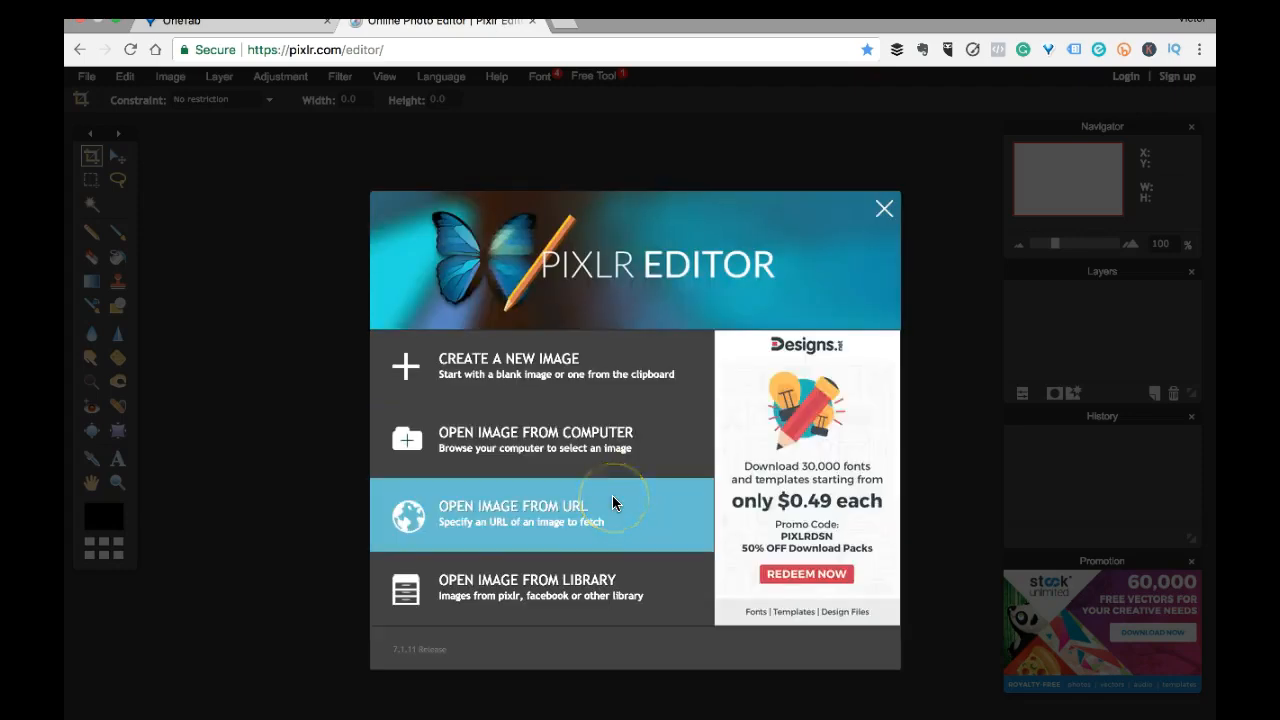
left_click(591, 441)
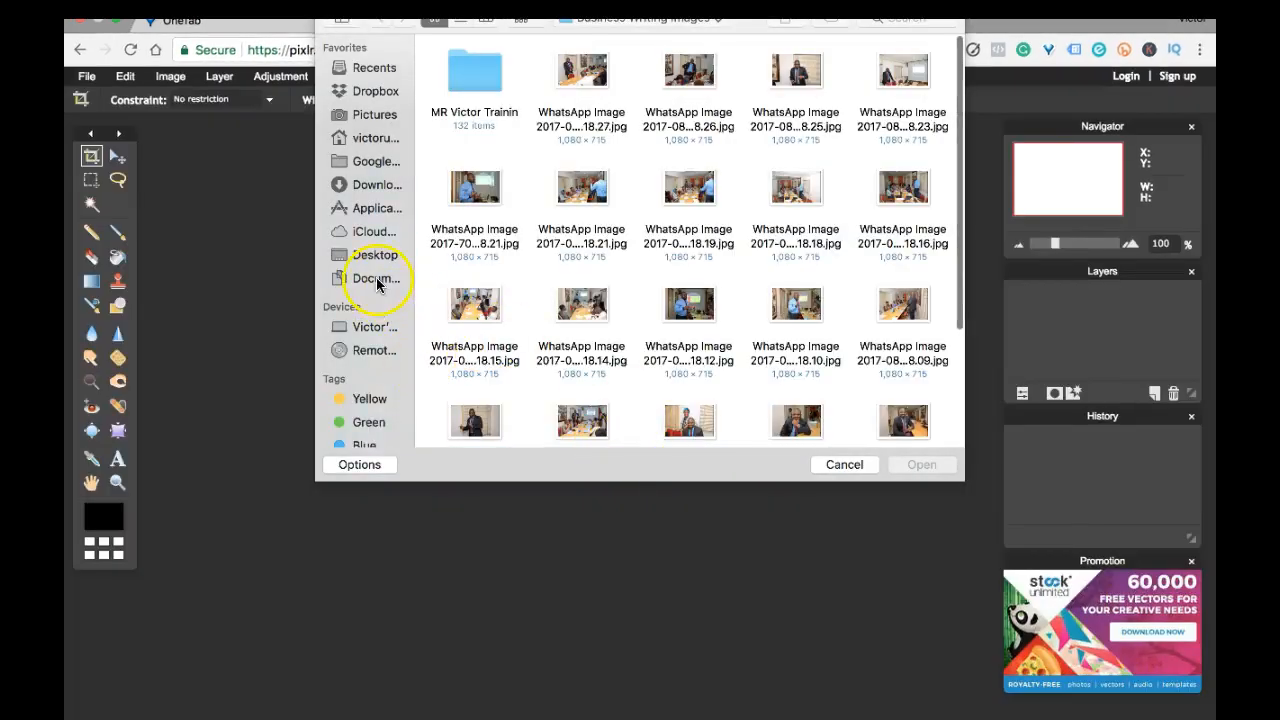
left_click(377, 280)
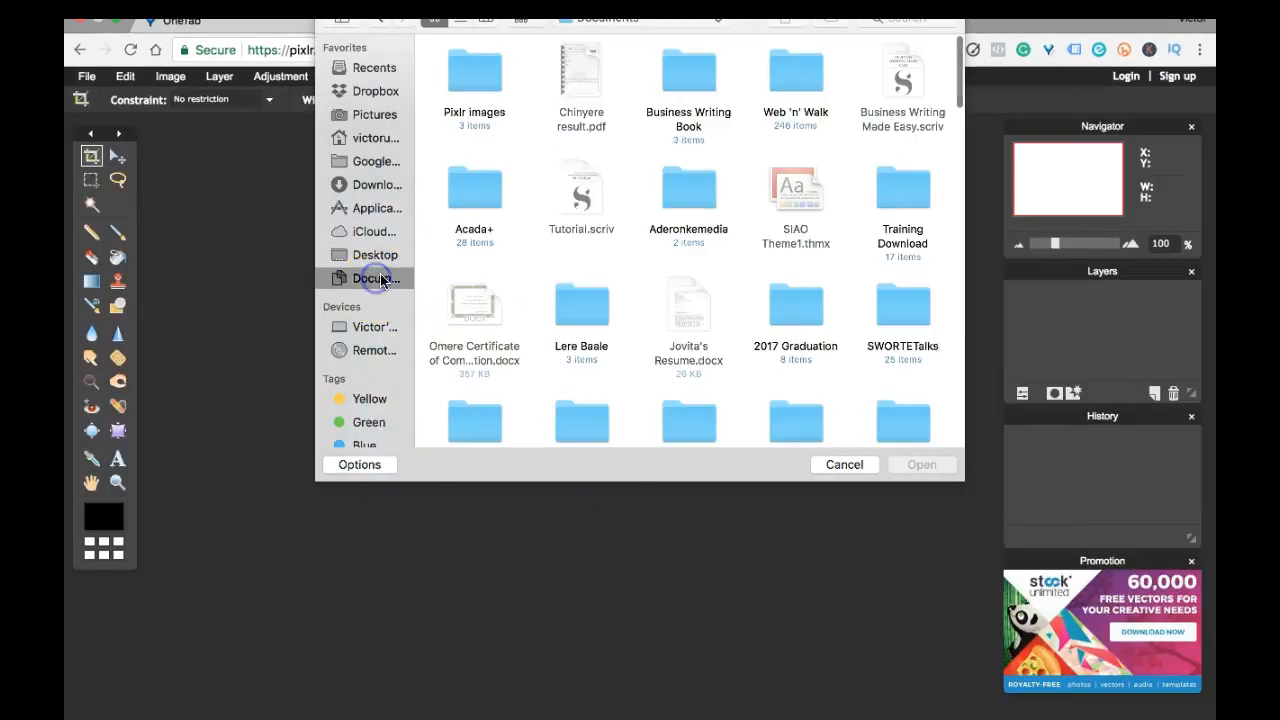
left_click(478, 68)
double_click(478, 68)
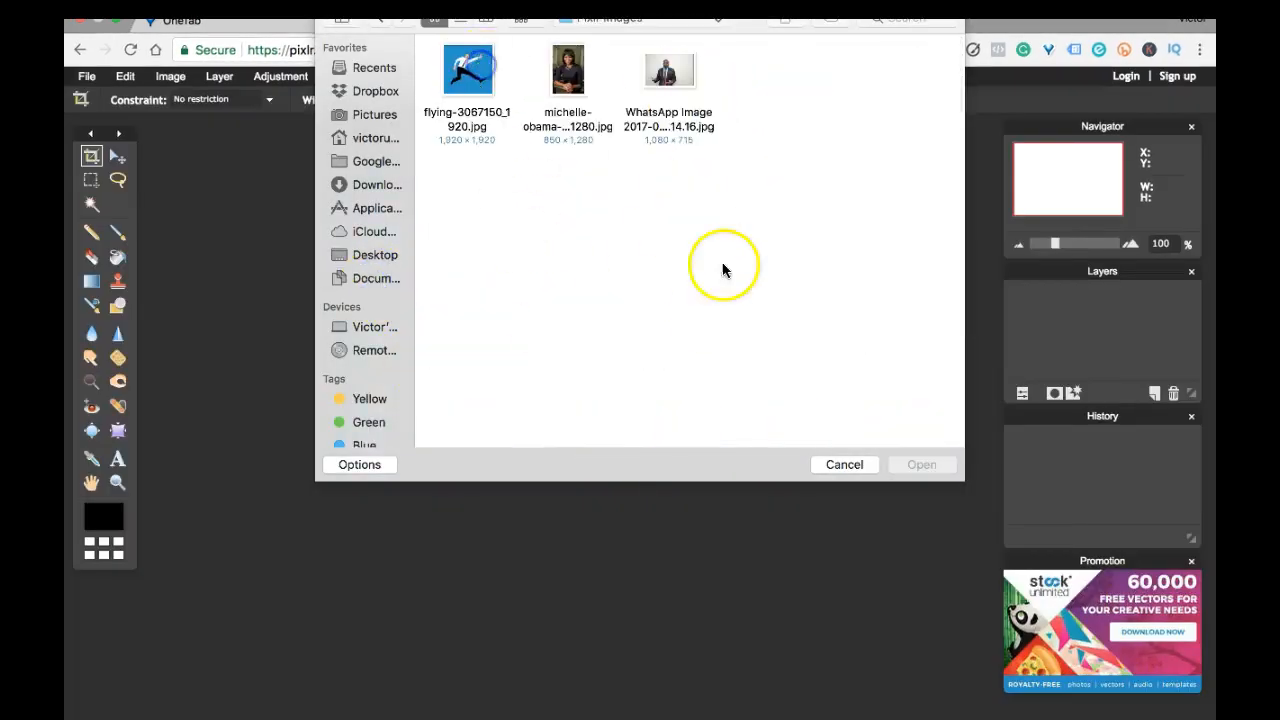
left_click(670, 70)
left_click(921, 464)
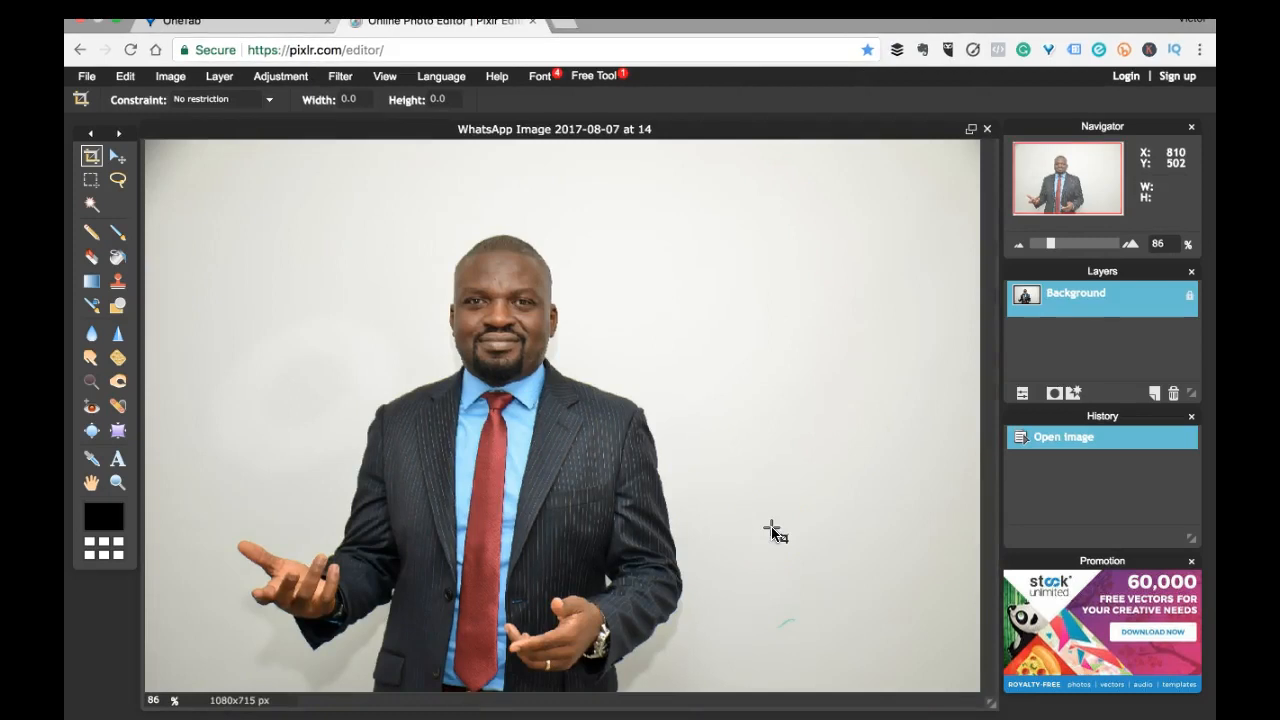
Close the Promotion panel in the editor.
left_click(772, 528)
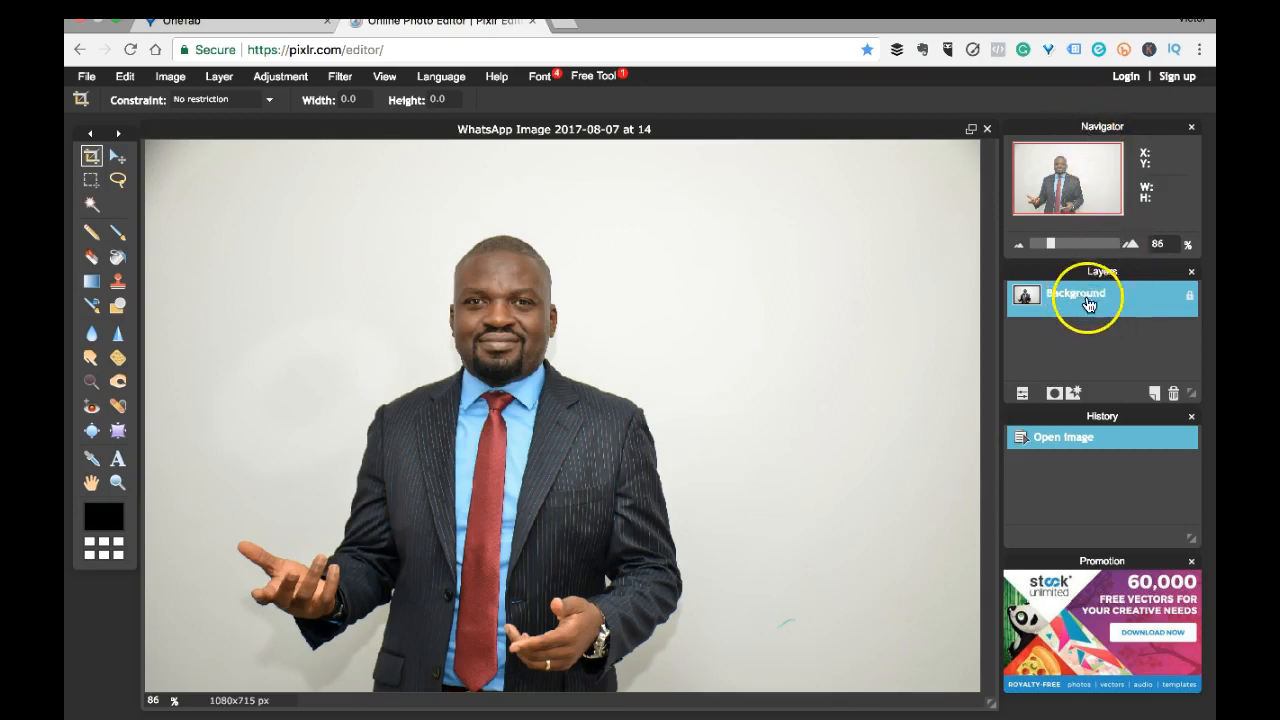
left_click(1192, 565)
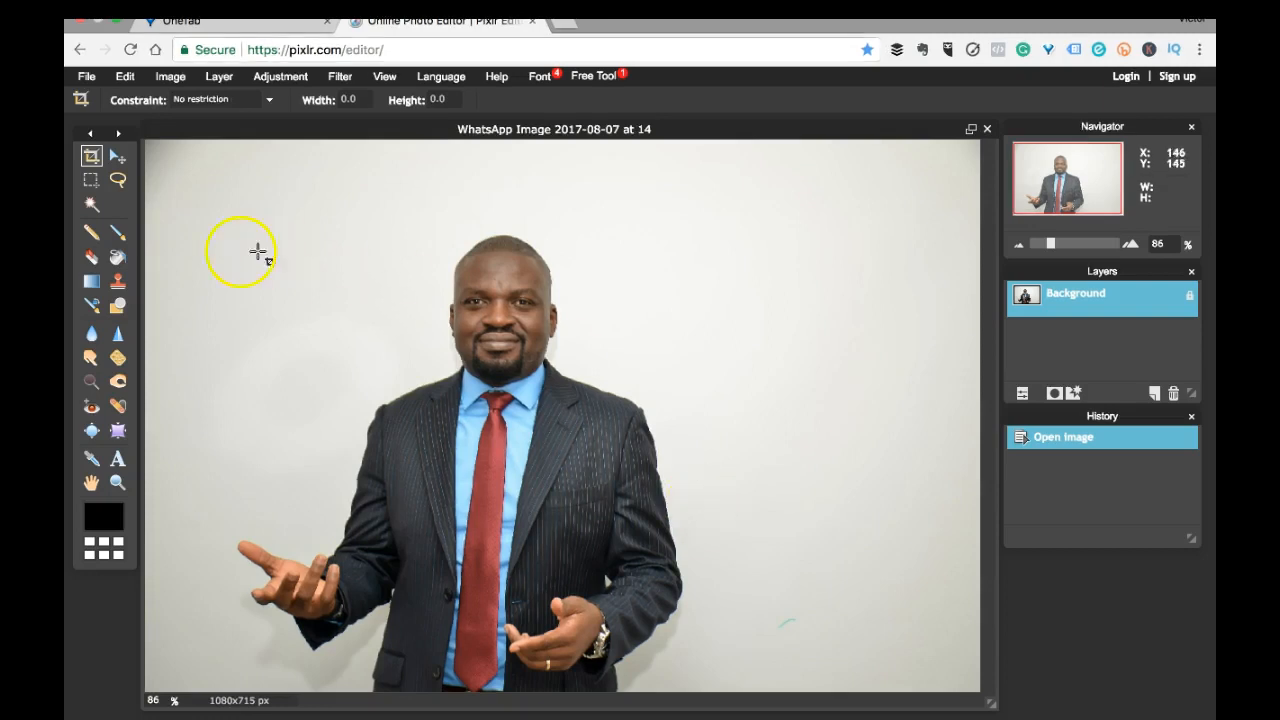
Try to select the wall background with the Wand tool at tolerance 21, adding the left-hand area, and revert to the opened image.
left_click(92, 205)
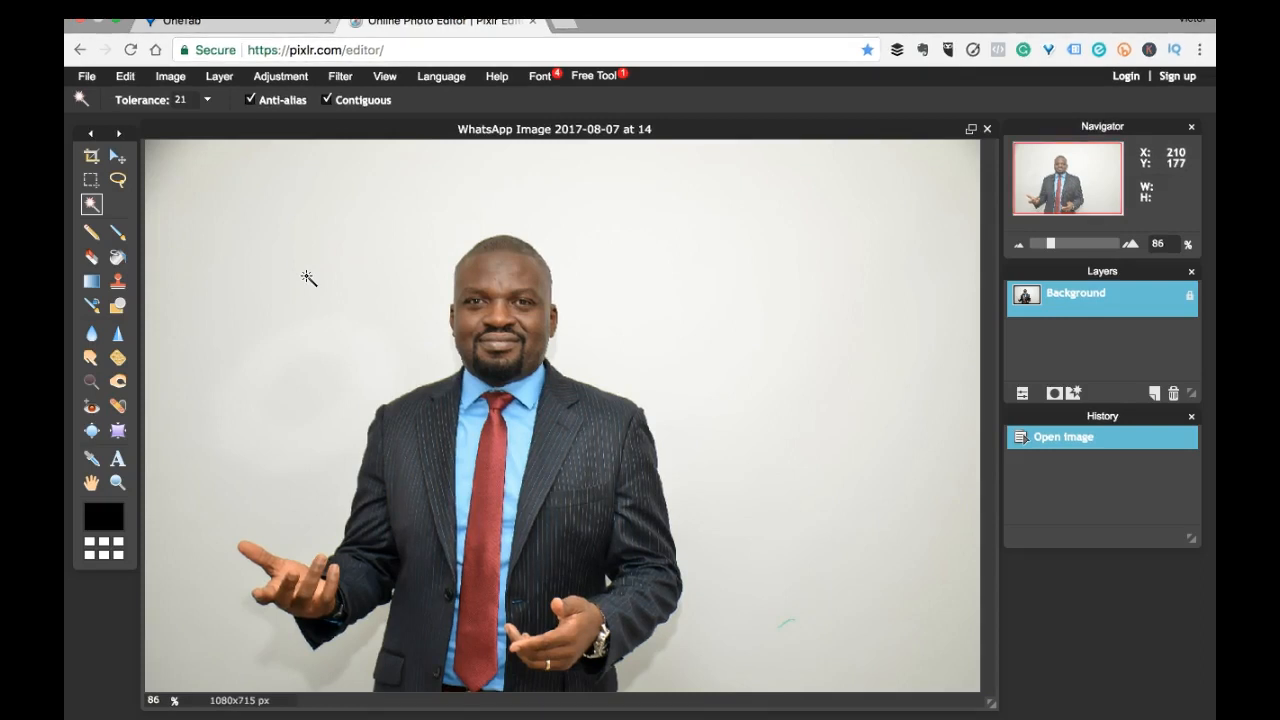
left_click(328, 228)
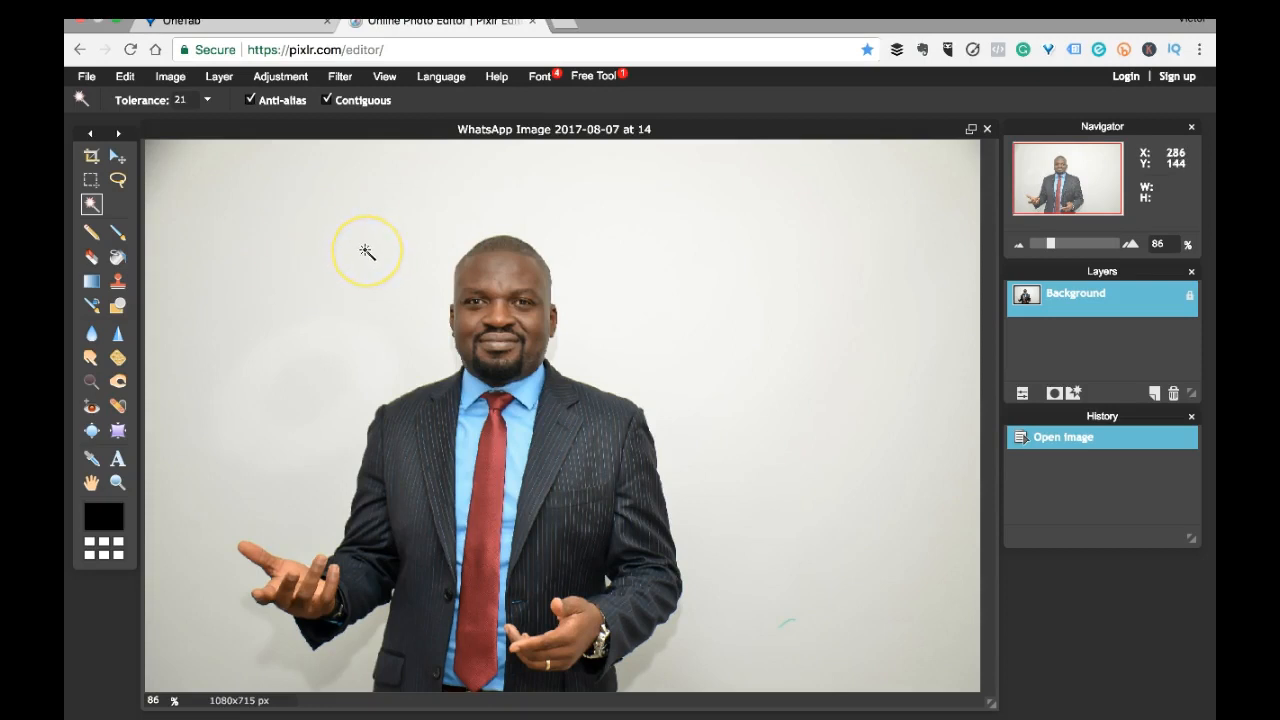
left_click(341, 232)
left_click(342, 252)
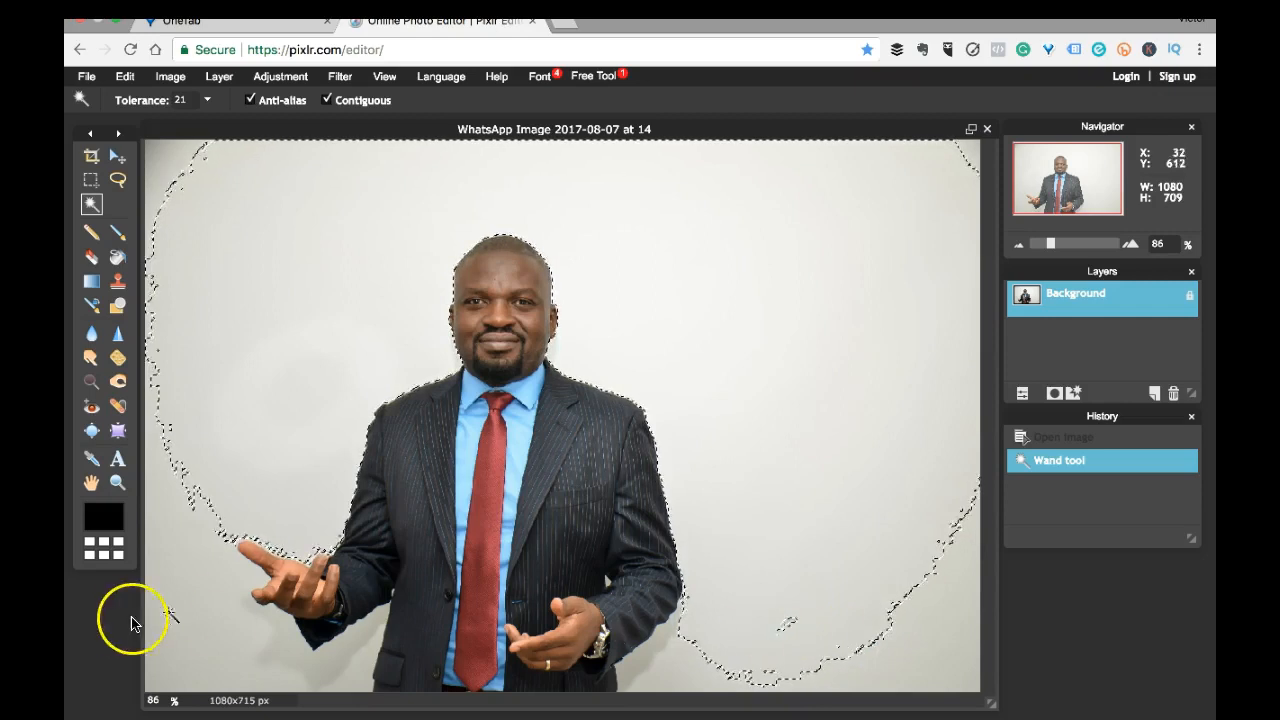
left_click(186, 597, "shift")
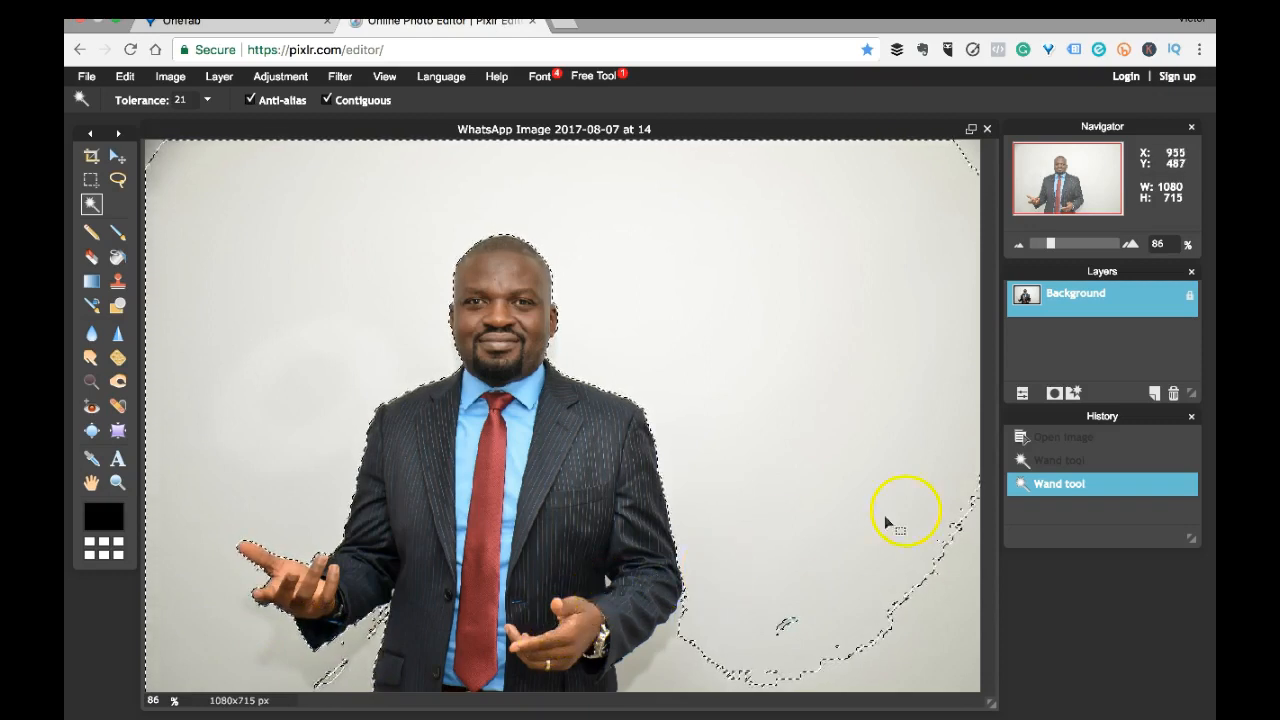
left_click(1066, 440)
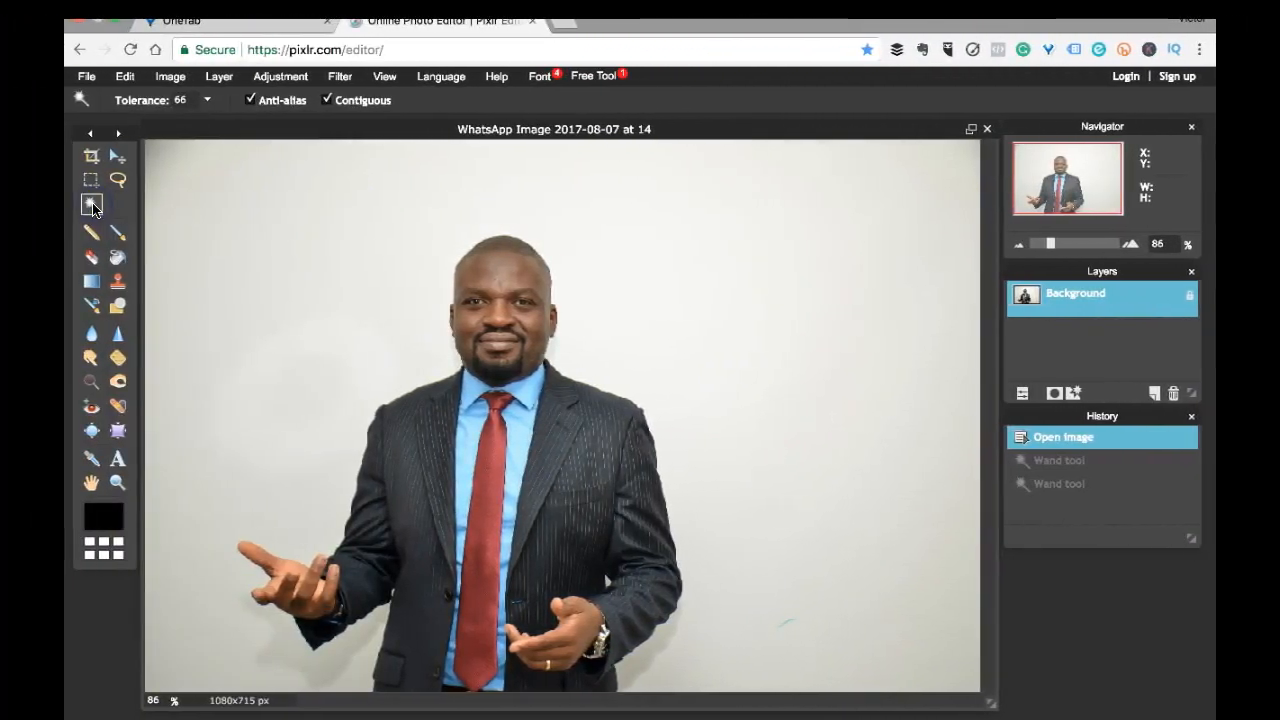
Select the wall background around the man with the Wand tool at tolerance 66 and unlock the Background layer.
left_click(288, 259)
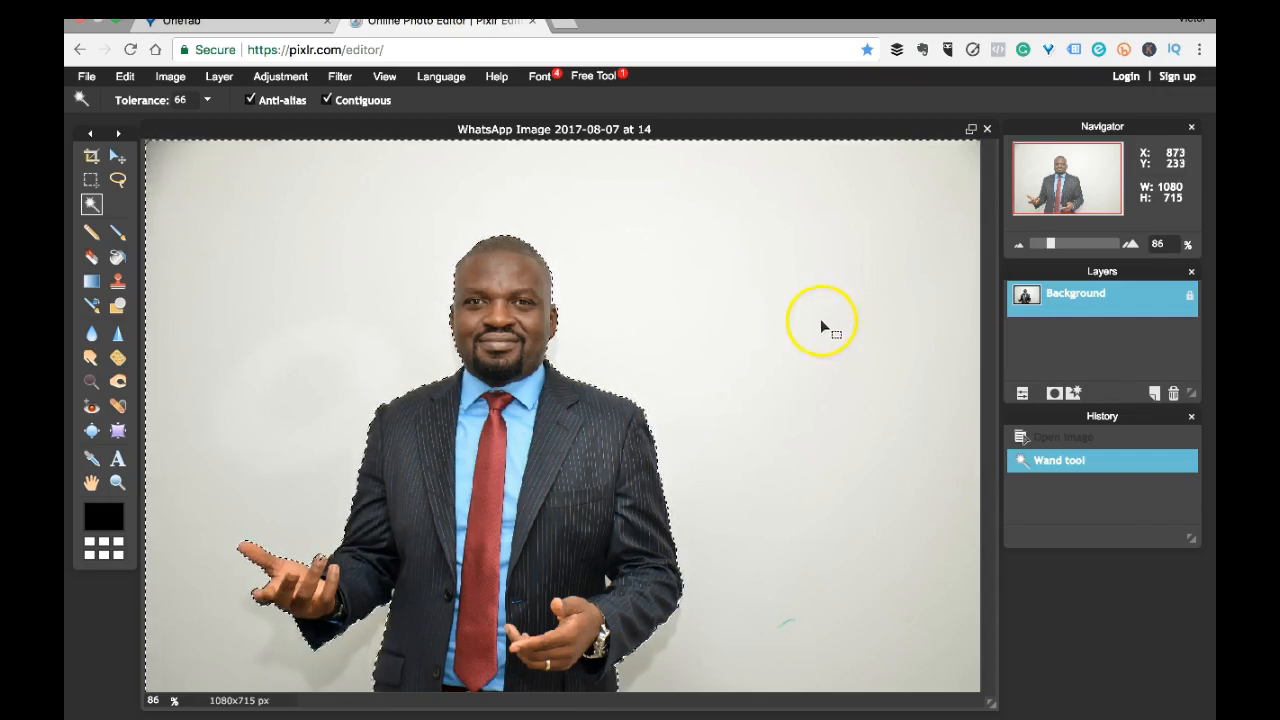
left_click(1100, 304)
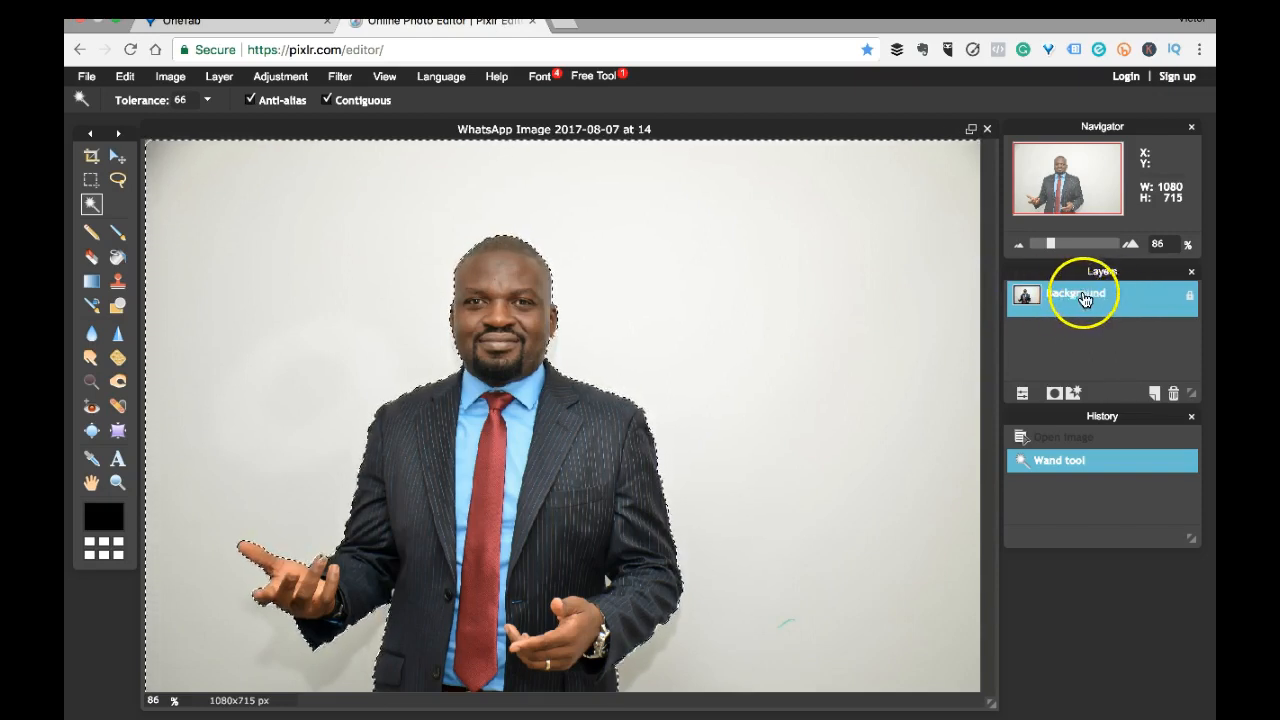
double_click(1189, 297)
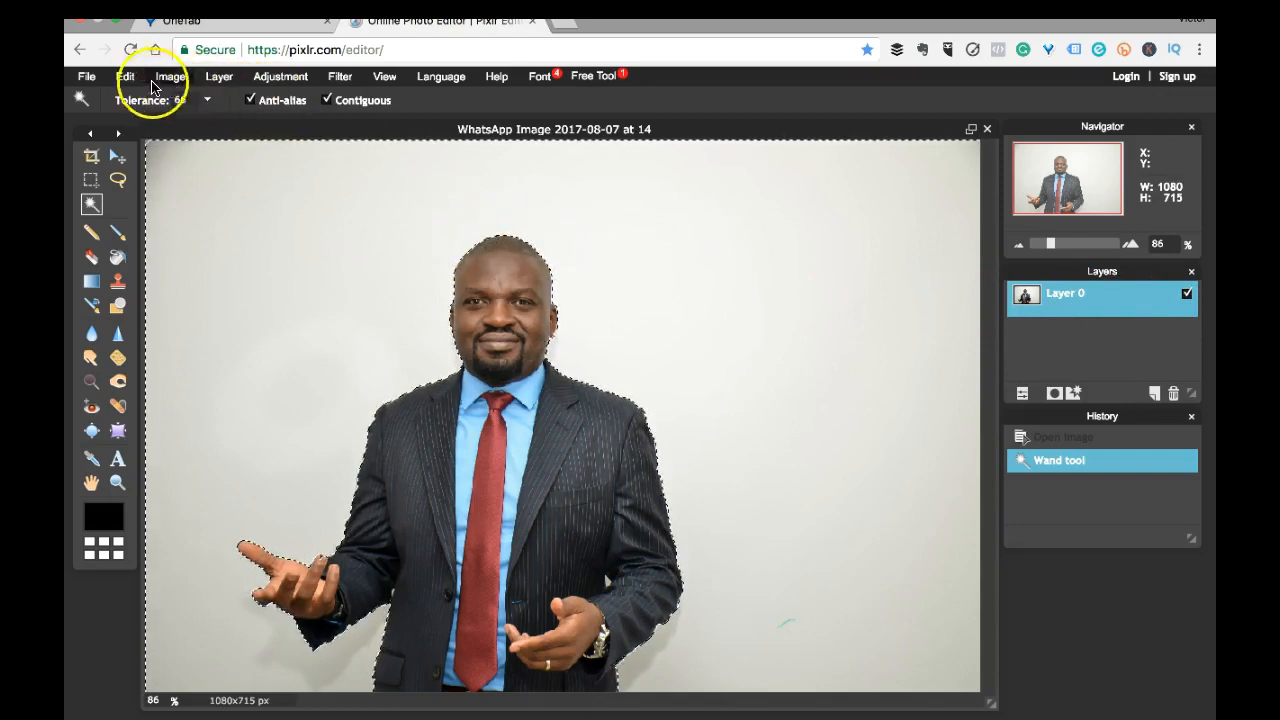
Delete the selected wall background from the layer and deselect everything.
left_click(124, 76)
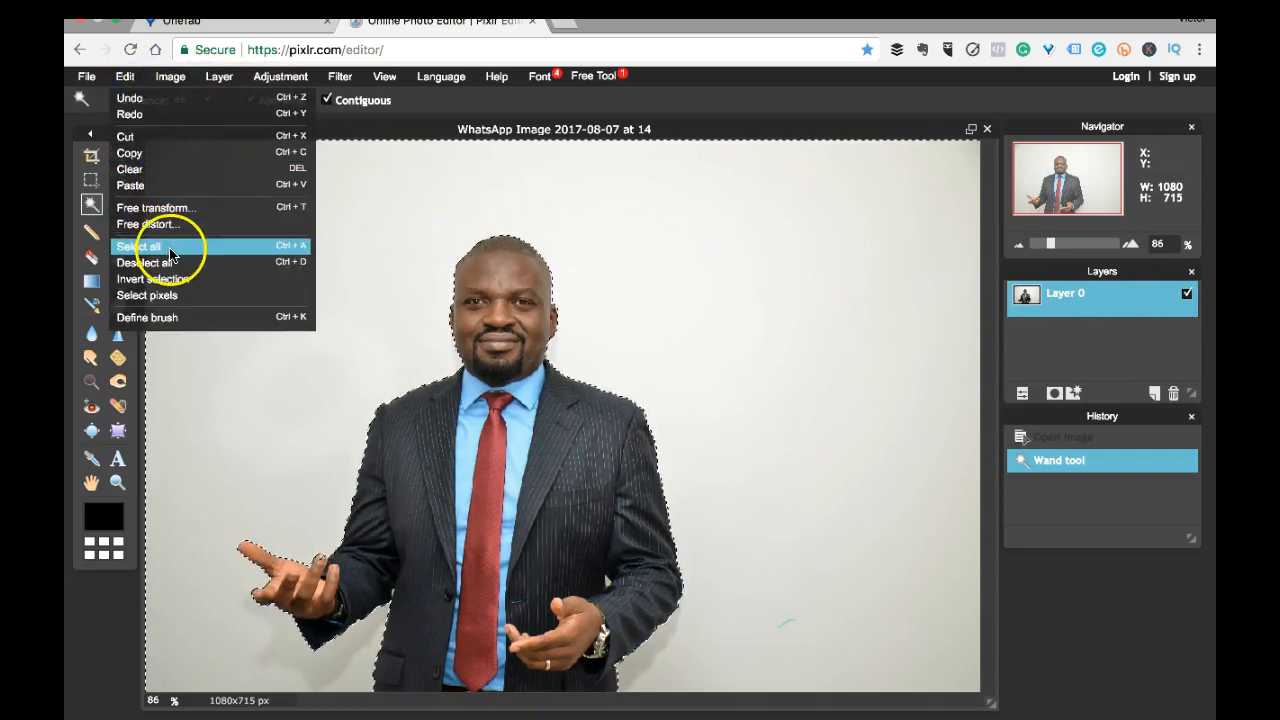
left_click(400, 220)
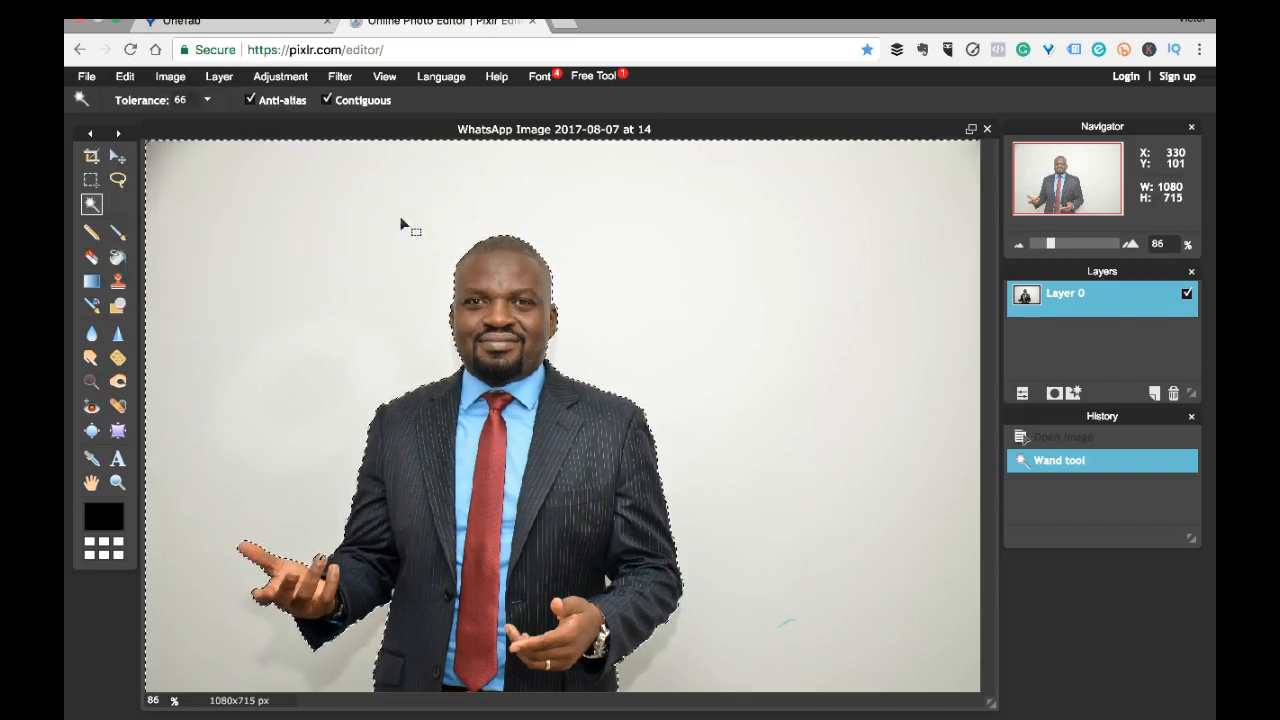
key("Delete")
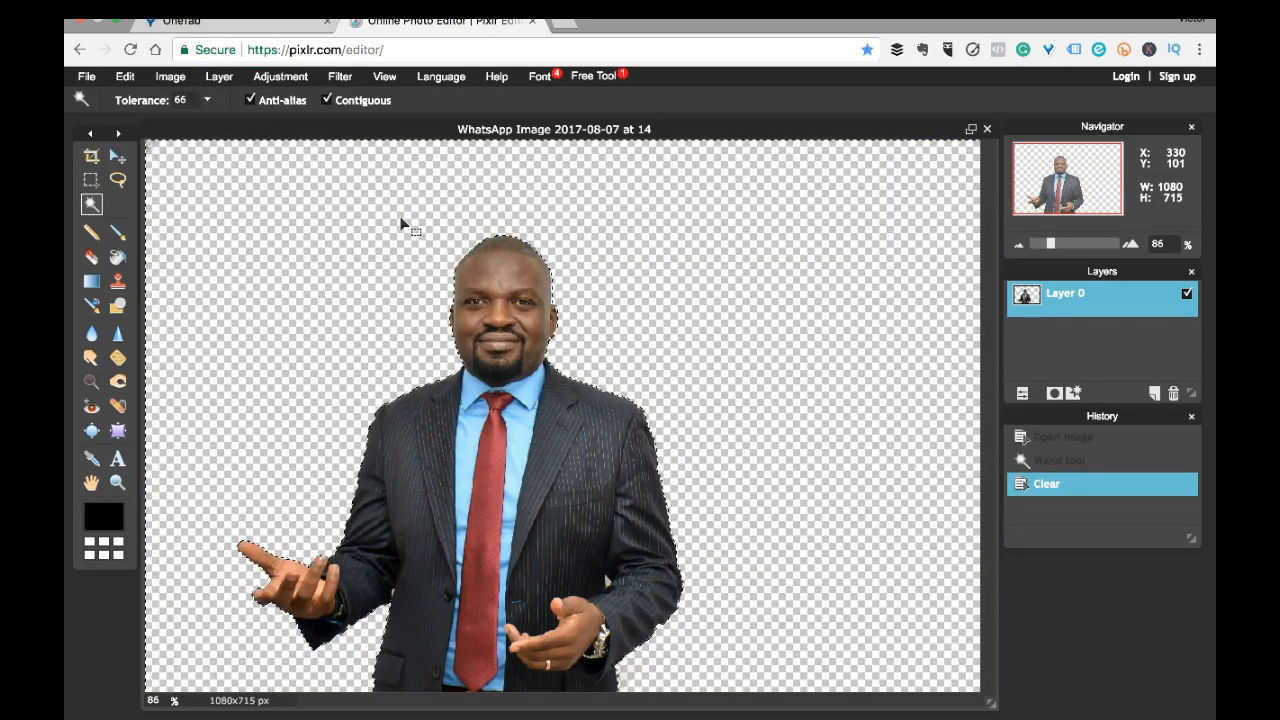
left_click(410, 221)
left_click(124, 76)
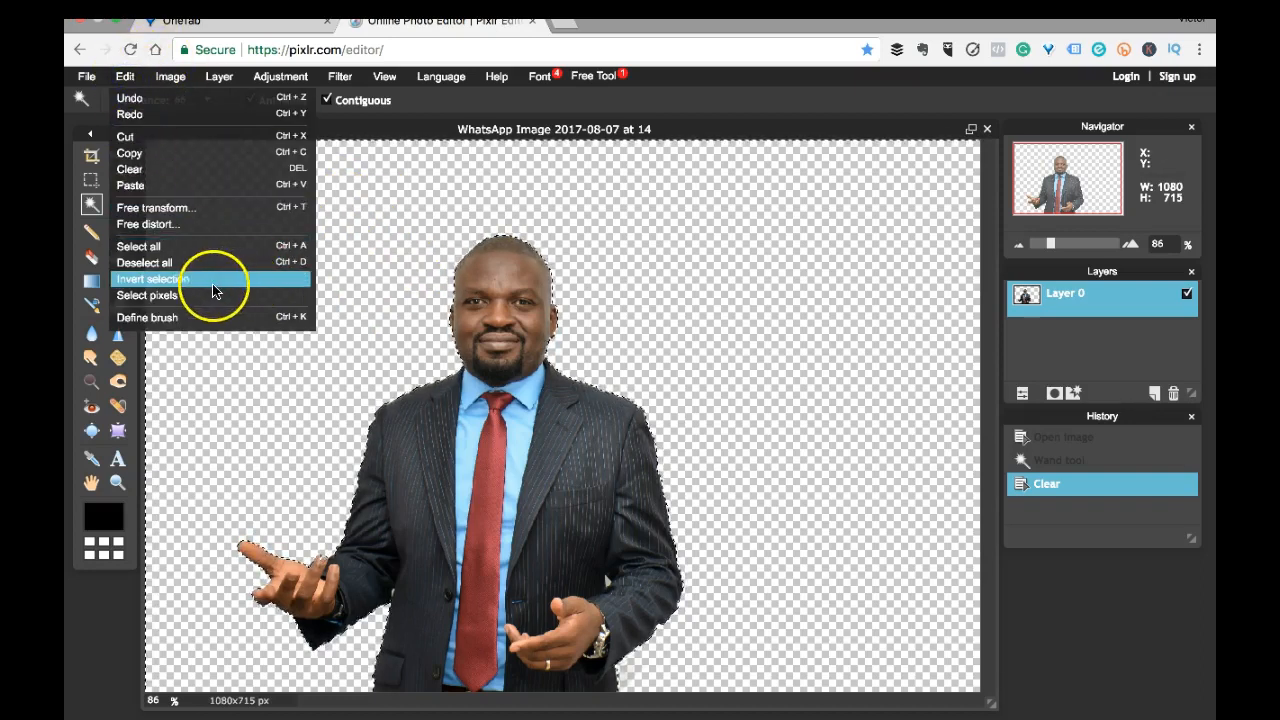
left_click(162, 263)
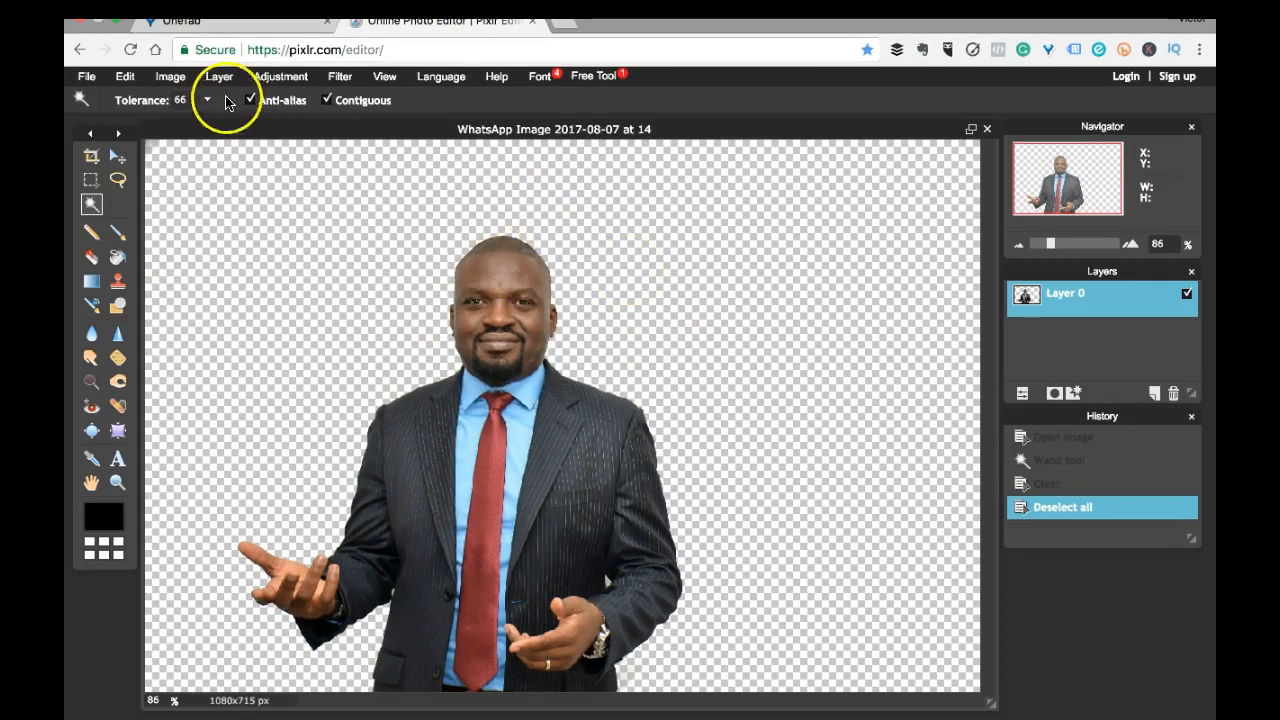
Save the cut-out image to the Pixlr images folder as a PNG (Transparent, full quality) named UVA.
left_click(88, 78)
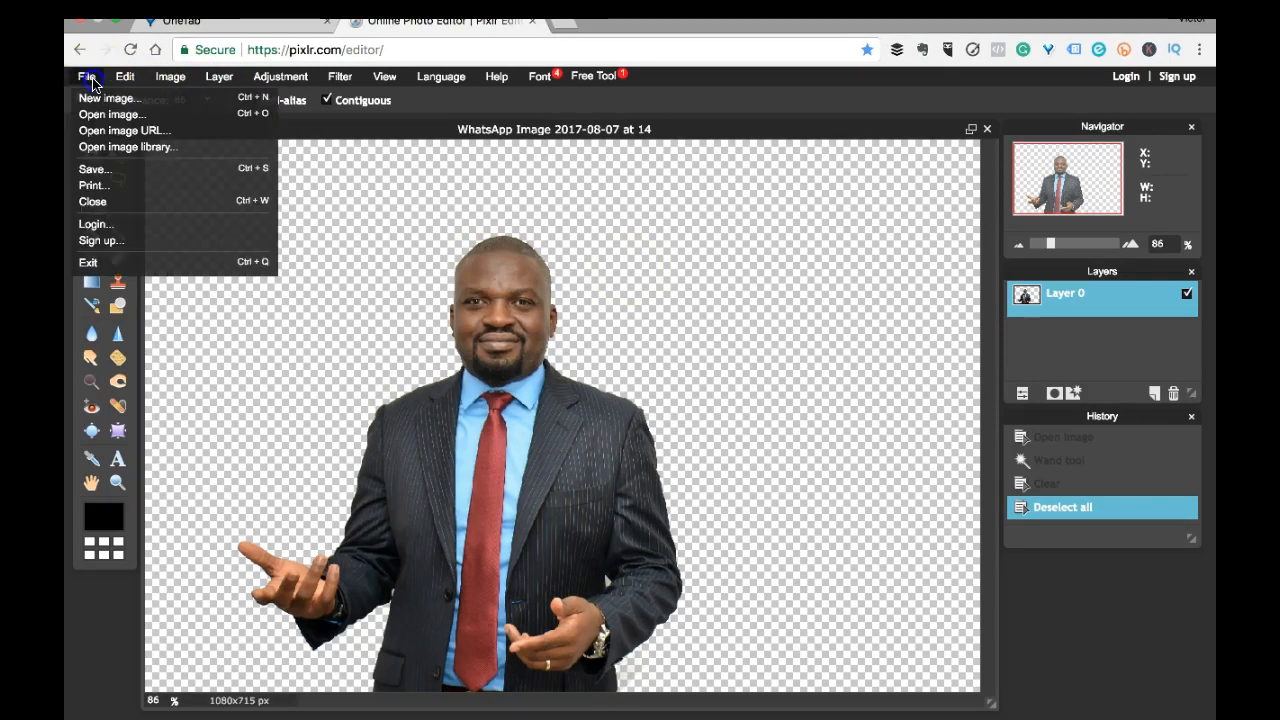
left_click(125, 169)
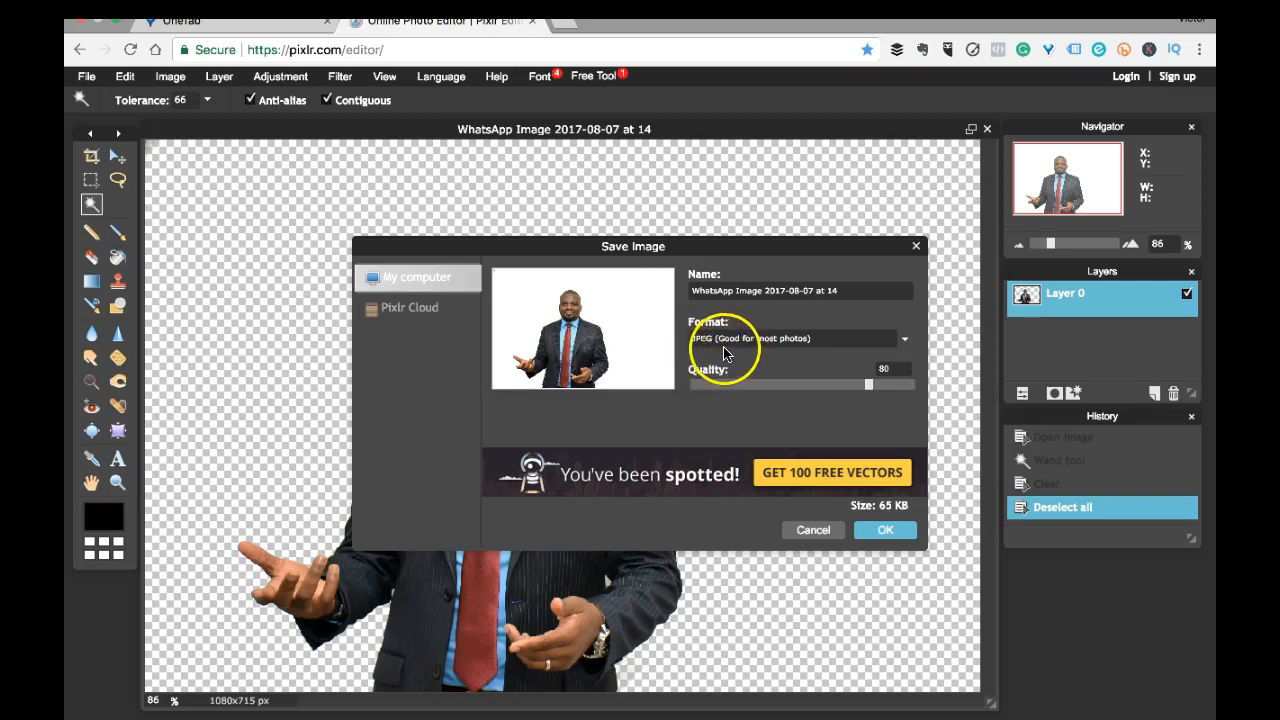
left_click(906, 342)
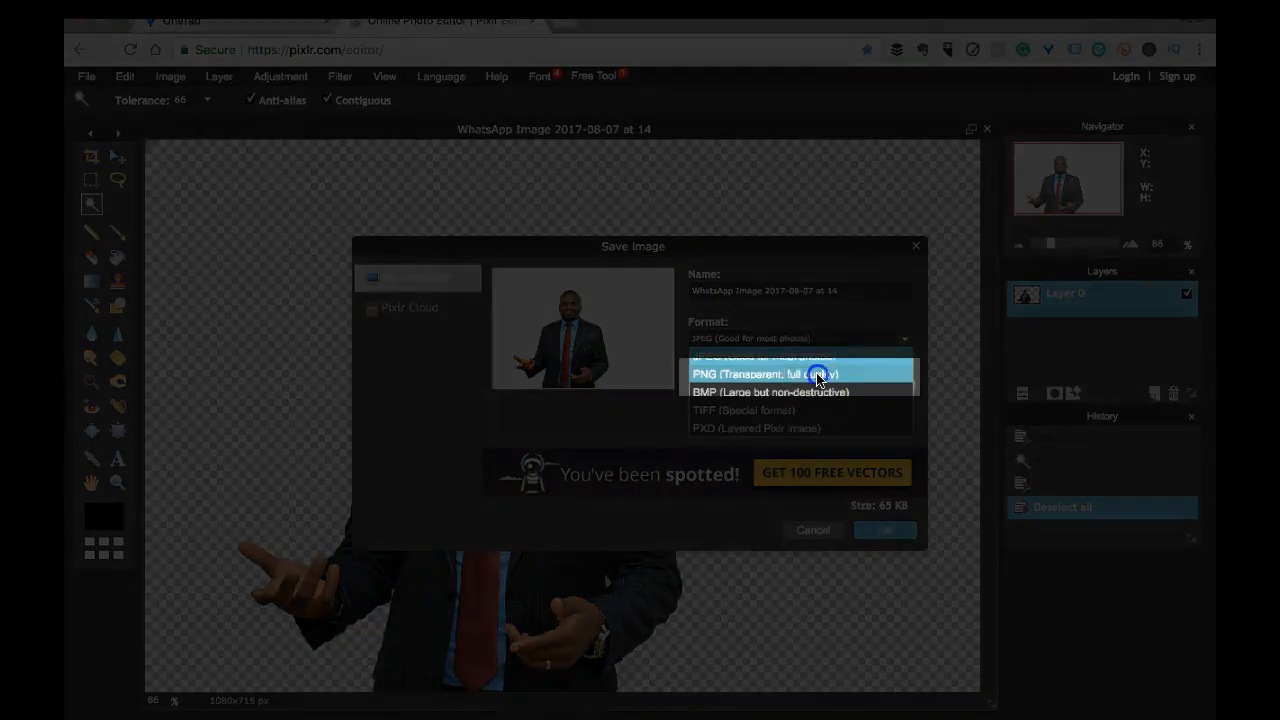
left_click(816, 372)
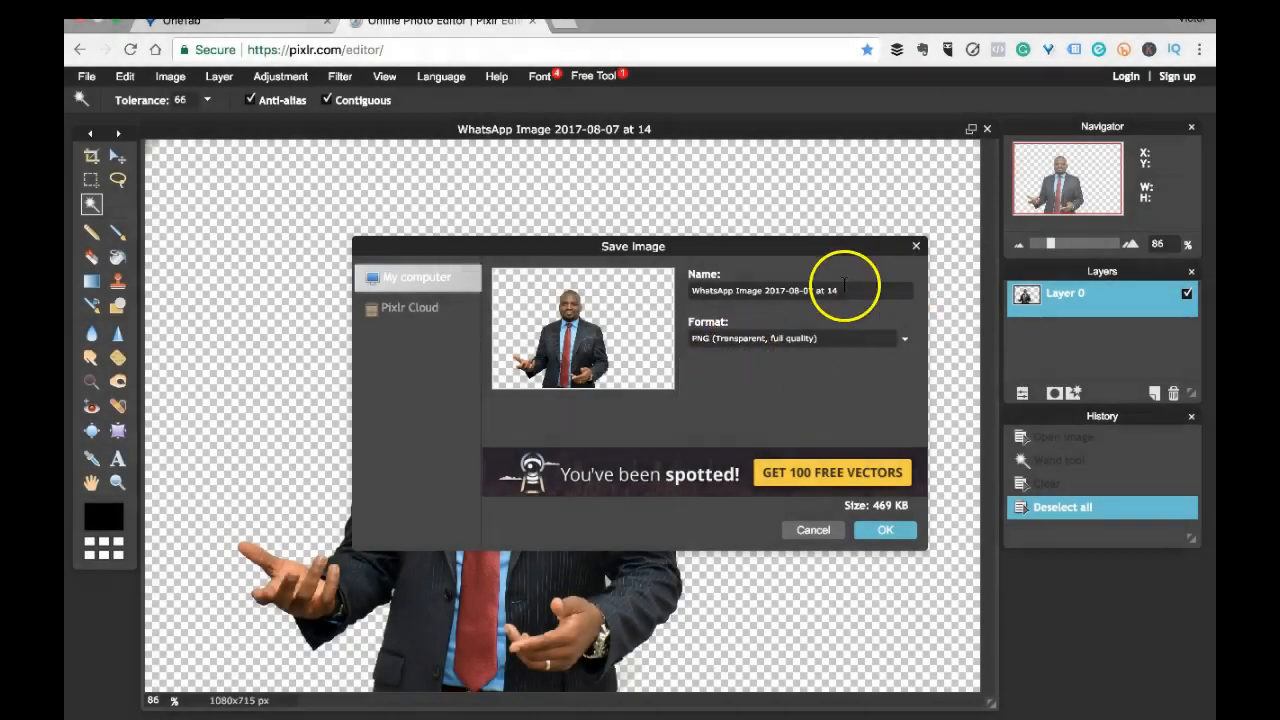
left_click_drag(845, 287, 664, 278)
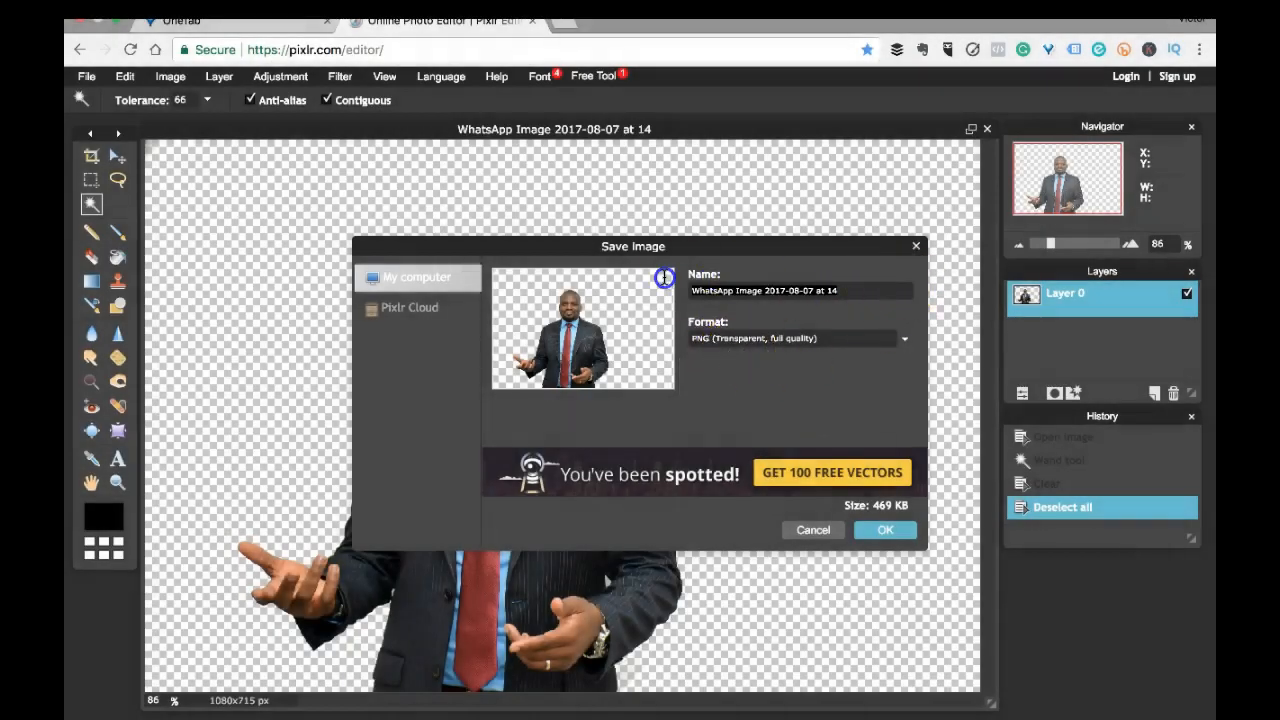
type("Uv")
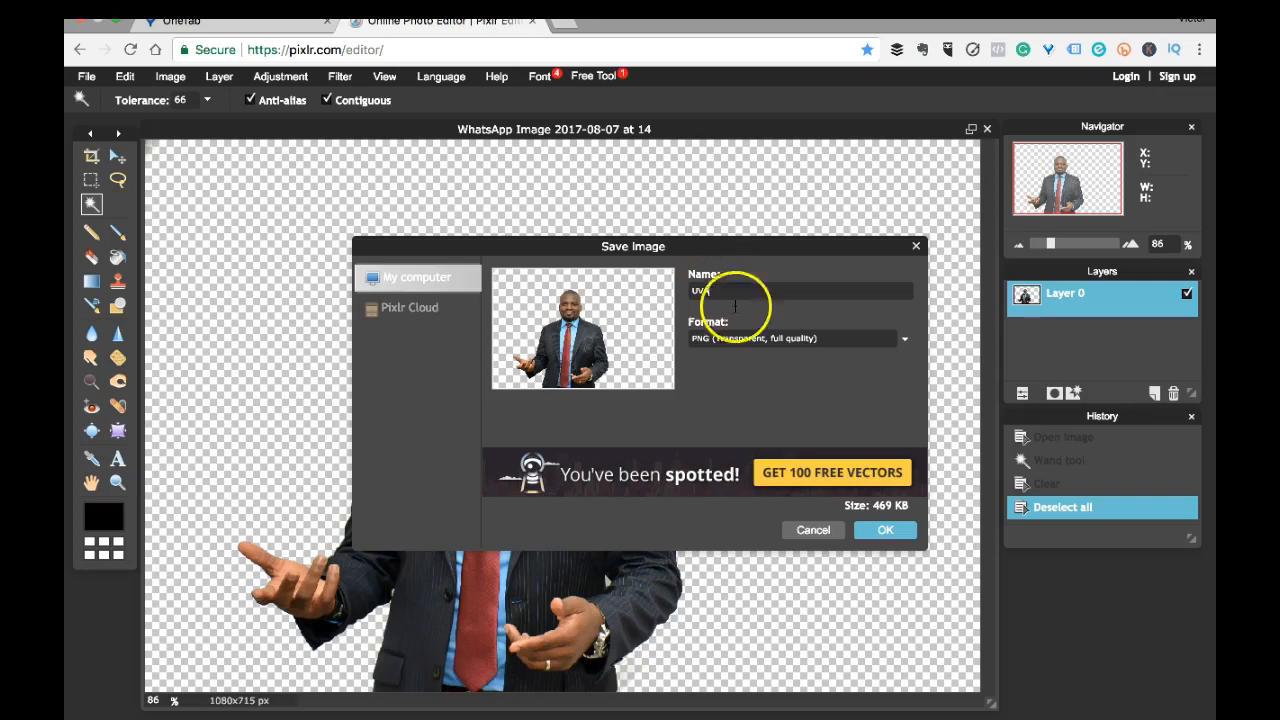
left_click(884, 530)
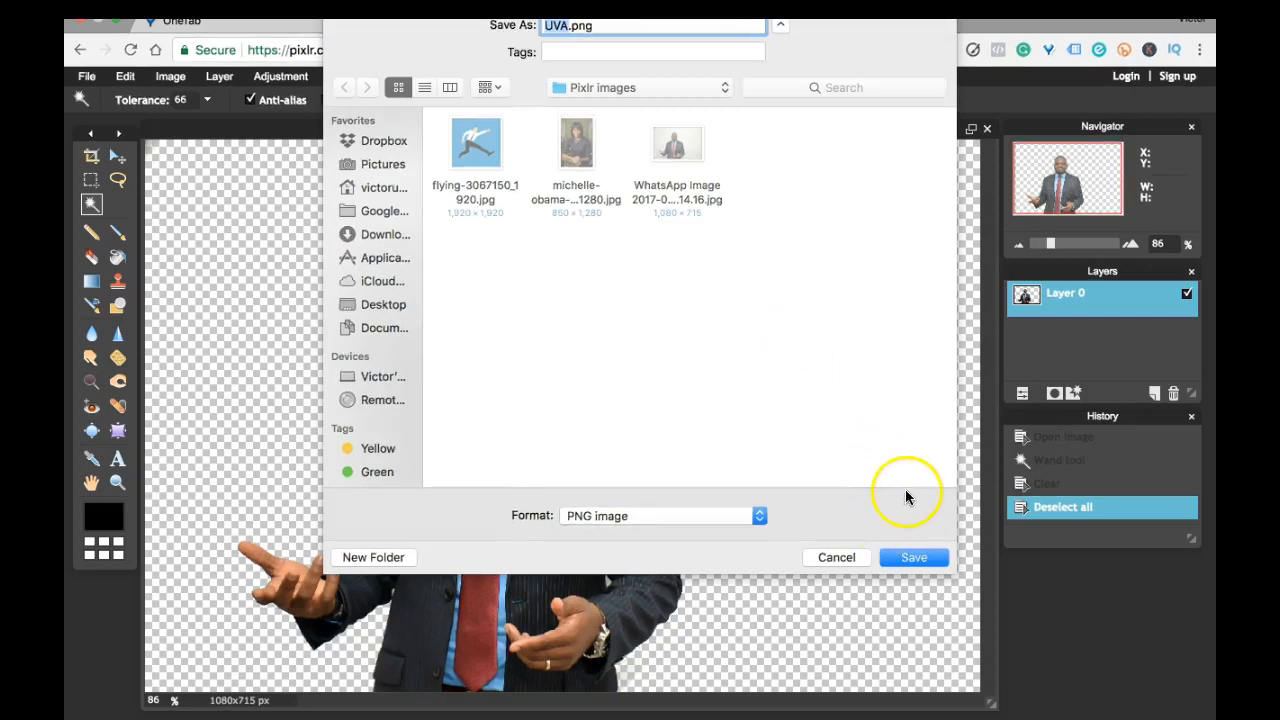
left_click(912, 557)
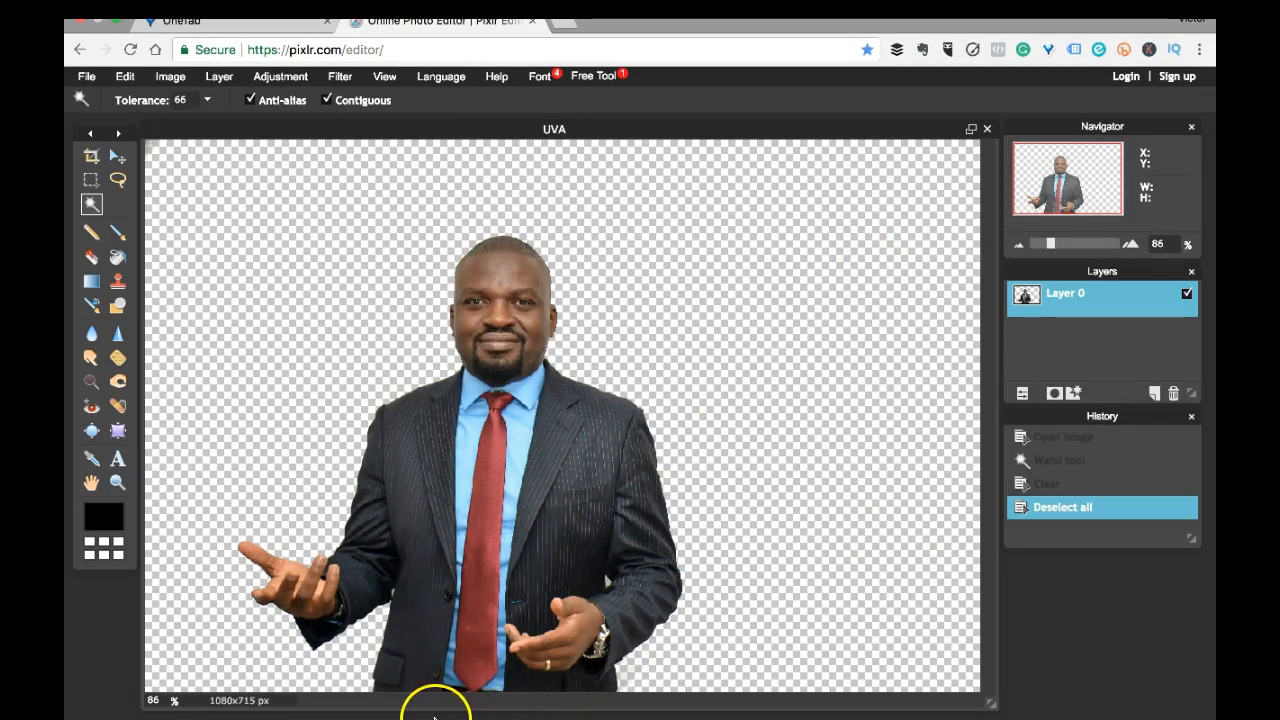
Switch to Finder and copy UVA.png from the Pixlr images folder.
mouse_move(297, 712)
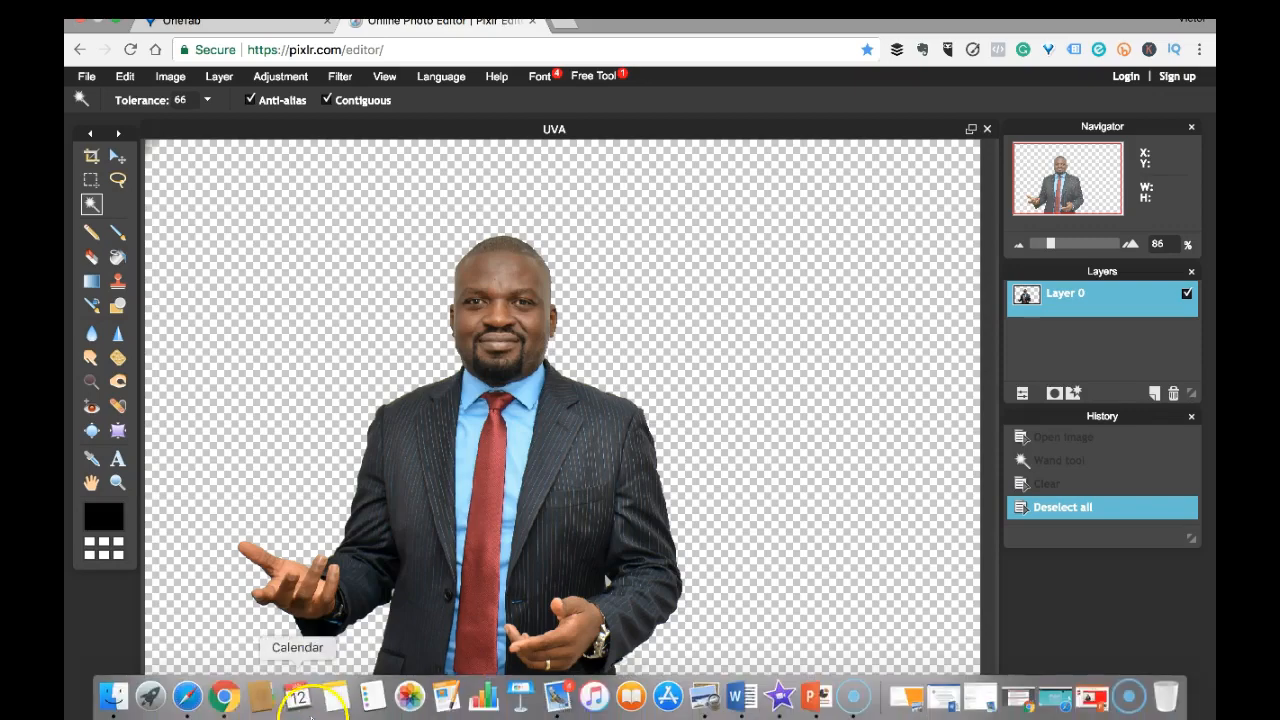
left_click(125, 700)
left_click(478, 128)
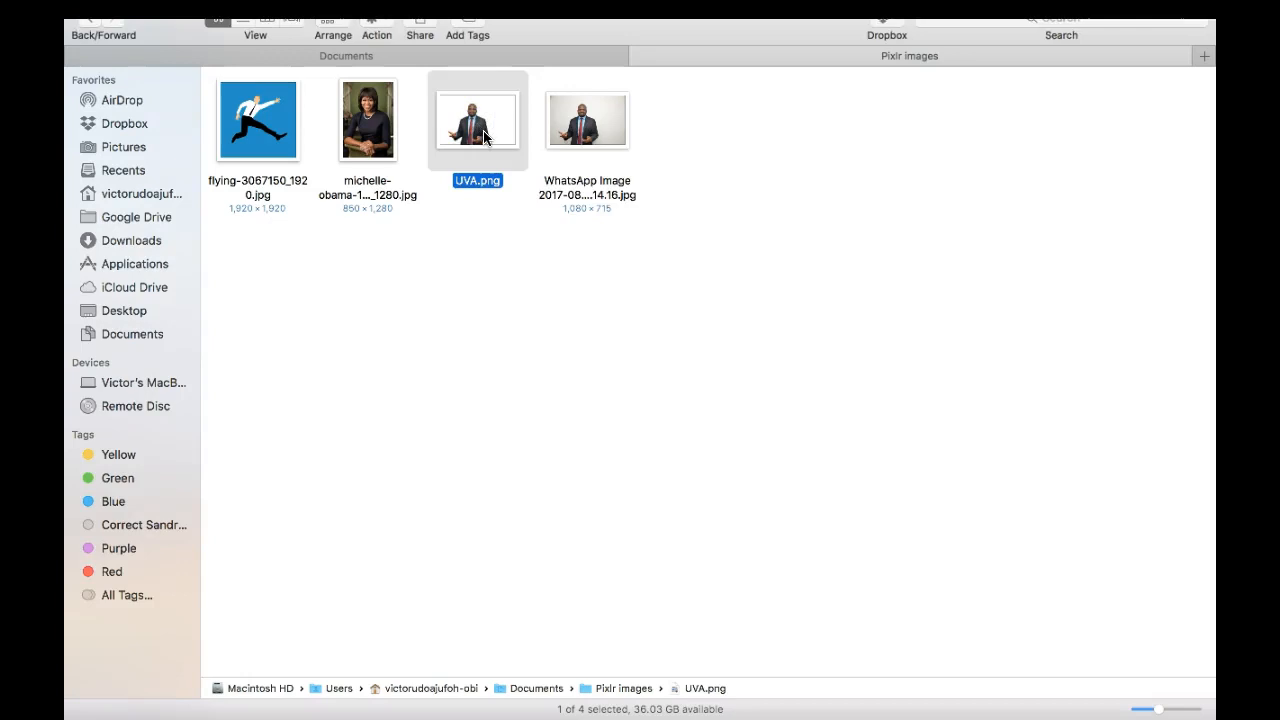
right_click(484, 136)
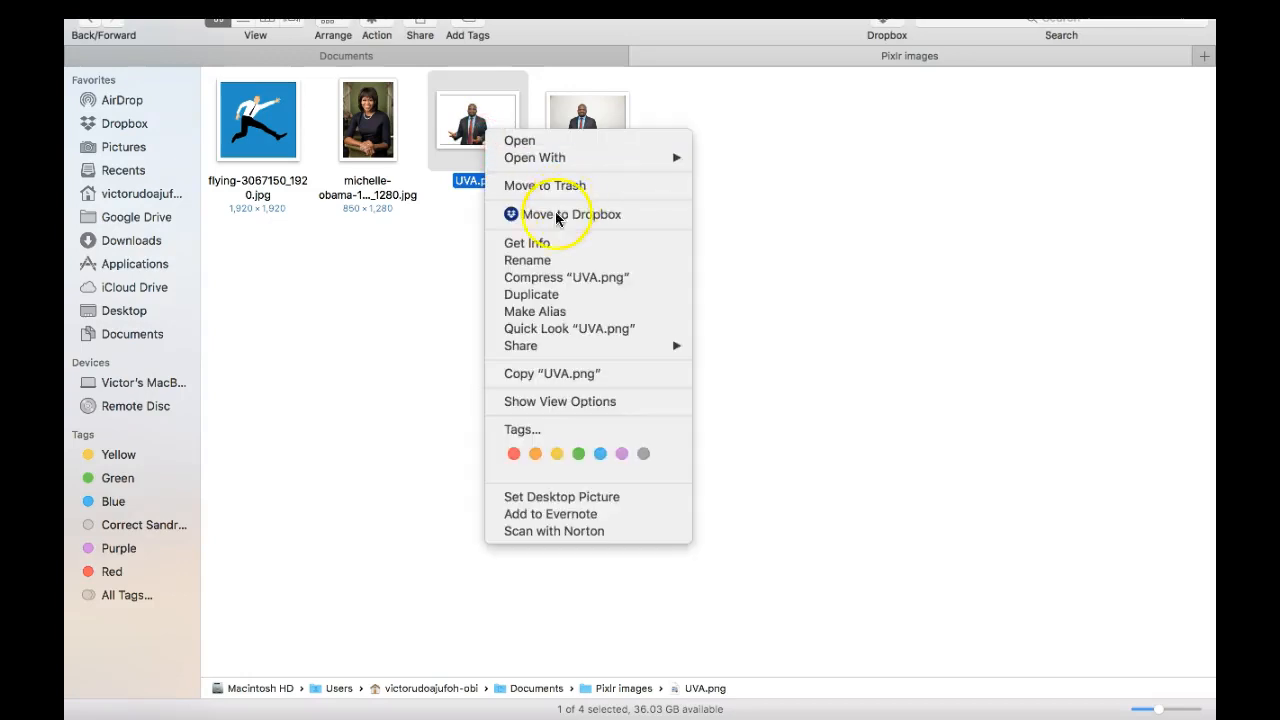
left_click(560, 373)
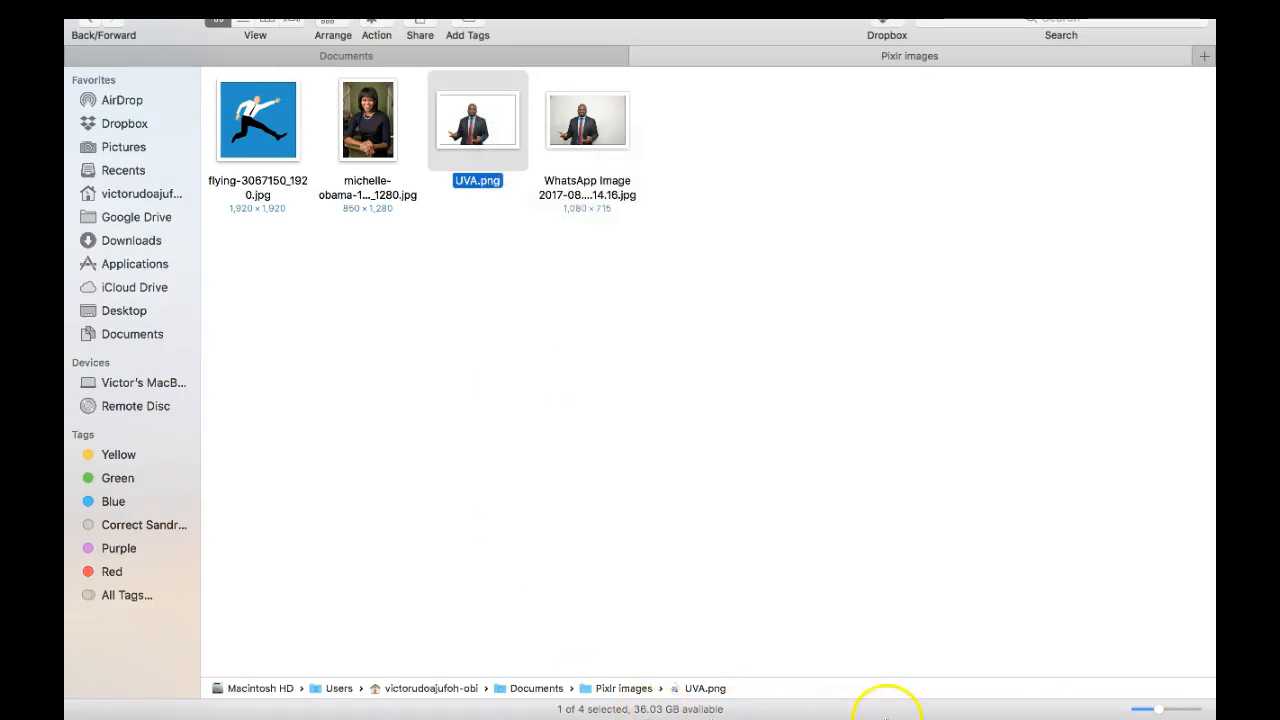
Switch to PowerPoint and open the paste options on the empty red area of slide 2, beside the original photo.
mouse_move(891, 700)
left_click(808, 697)
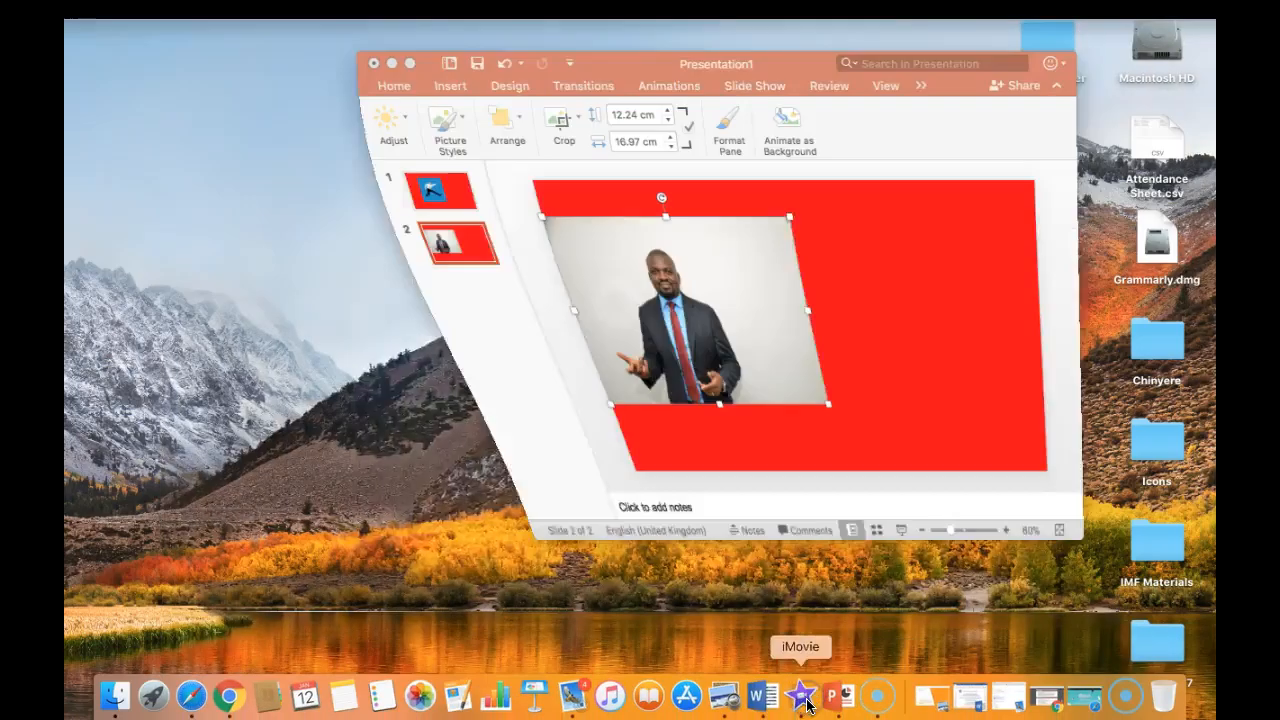
left_click(886, 326)
right_click(860, 291)
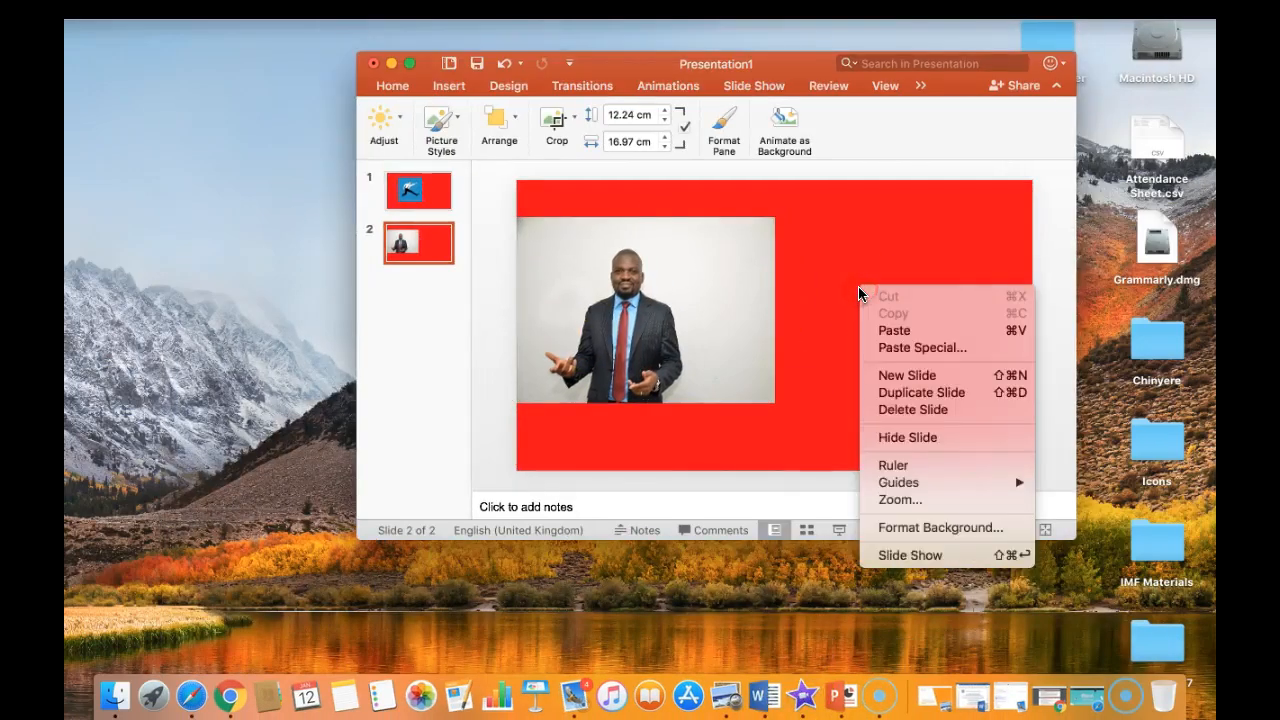
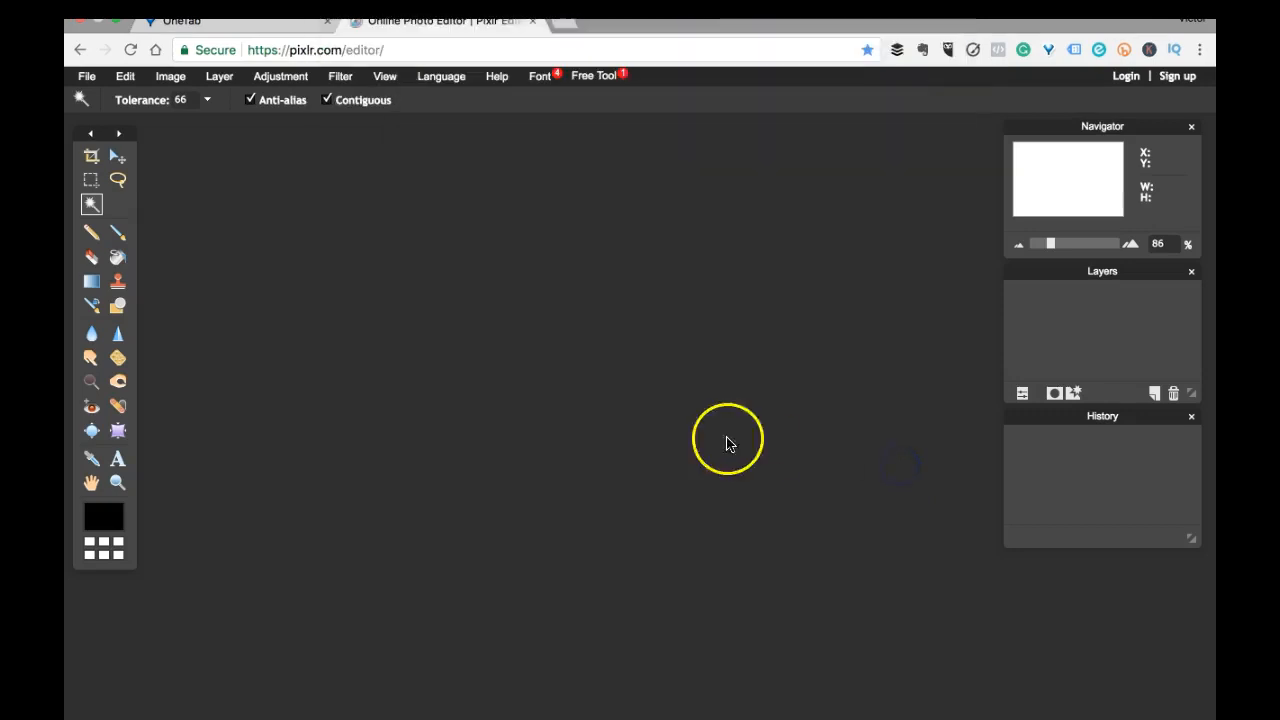
Centre the michelle-obama-1129160_1280 image window and try the Navigator by zooming in to 65%, panning around, and zooming back out to 49%.
left_click_drag(327, 128, 571, 126)
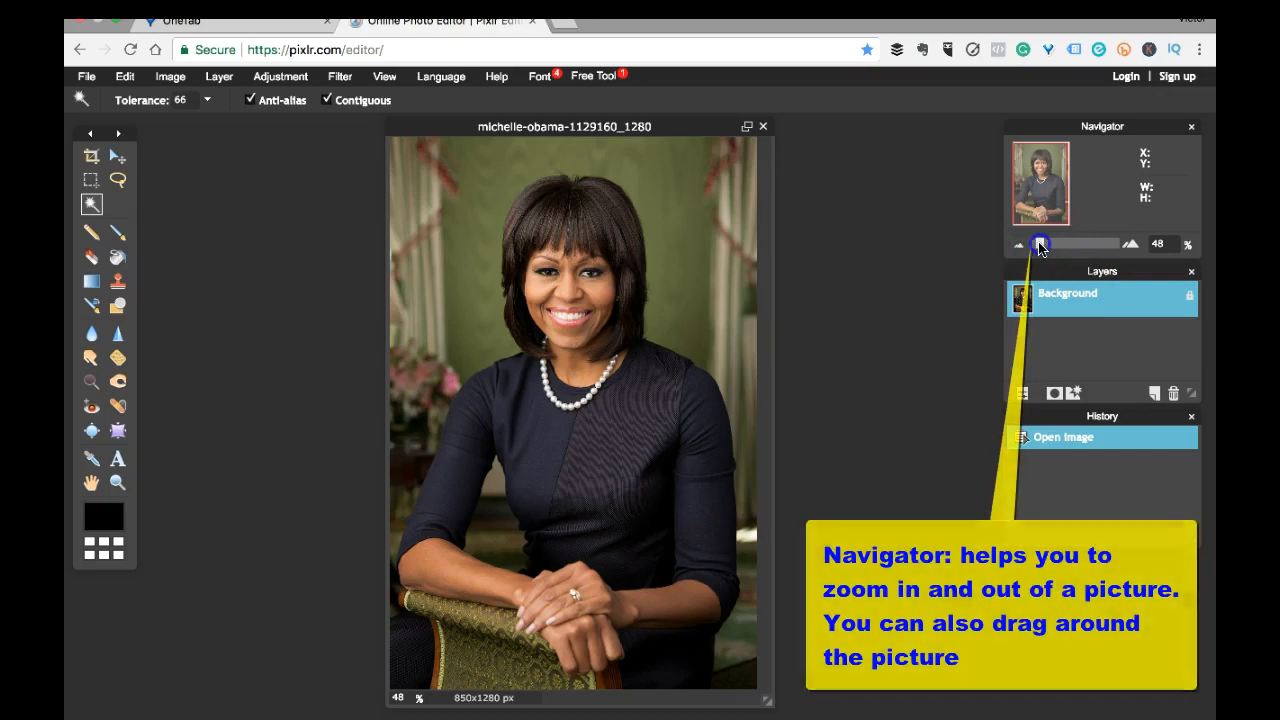
left_click_drag(1040, 248, 1046, 248)
left_click_drag(766, 320, 776, 232)
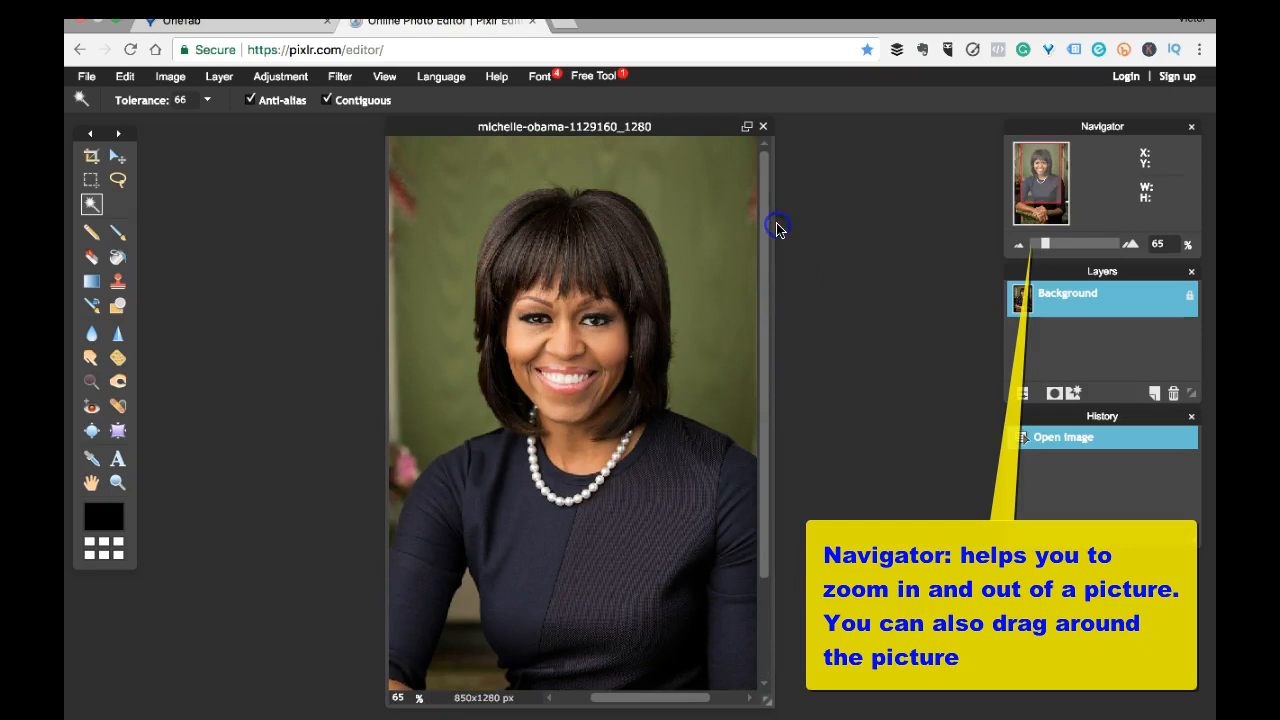
left_click_drag(1043, 177, 1049, 175)
left_click_drag(1045, 243, 1041, 249)
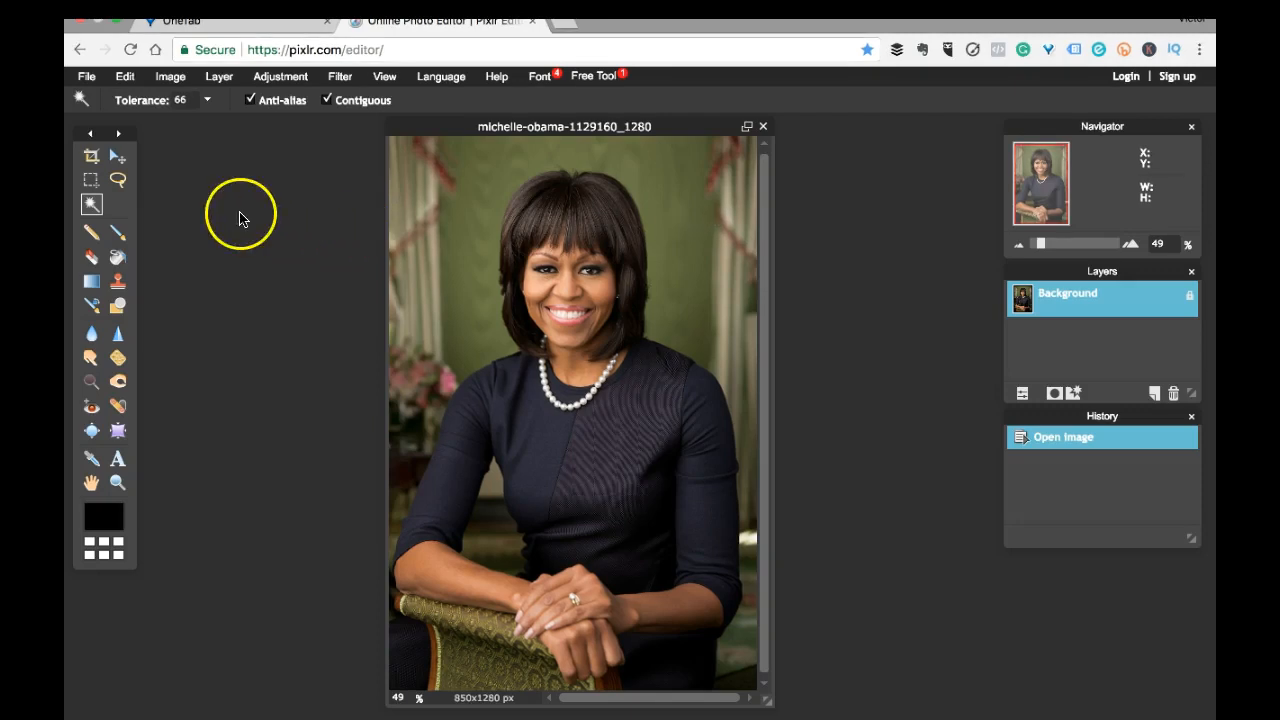
Activate the Lasso tool with a feather of 5 and unlock the portrait's Background layer.
left_click(118, 182)
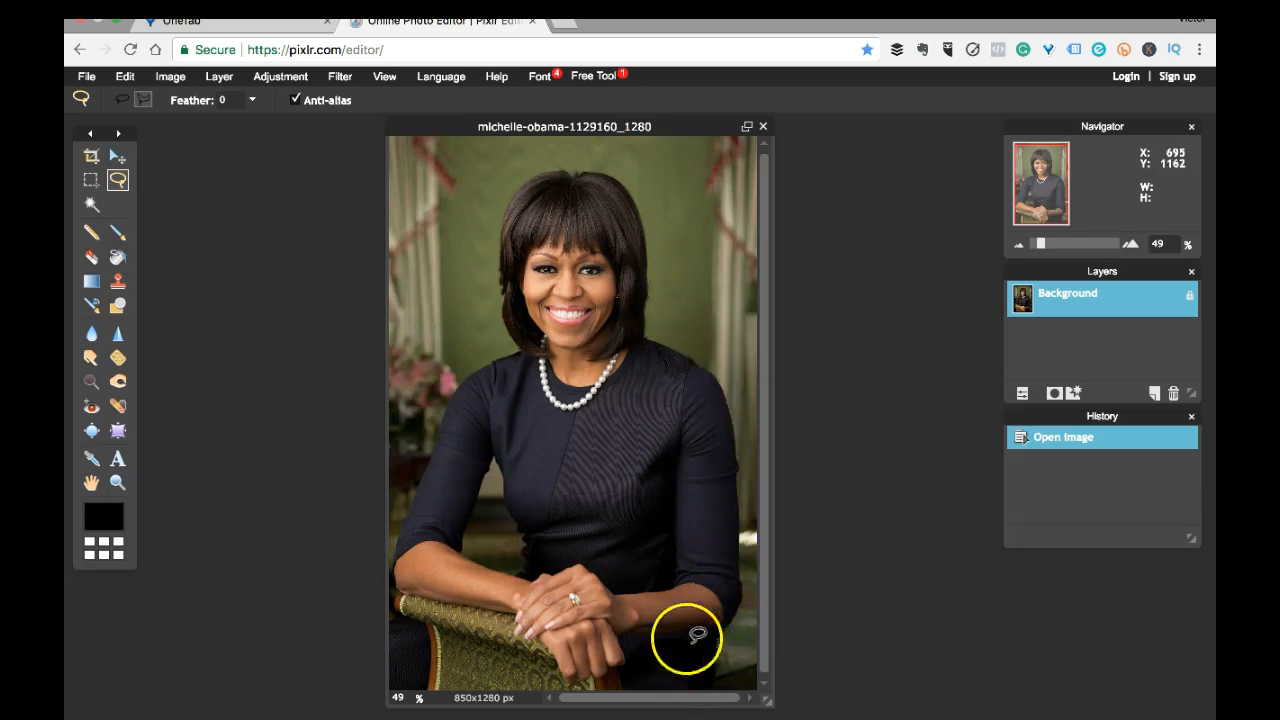
left_click(225, 102)
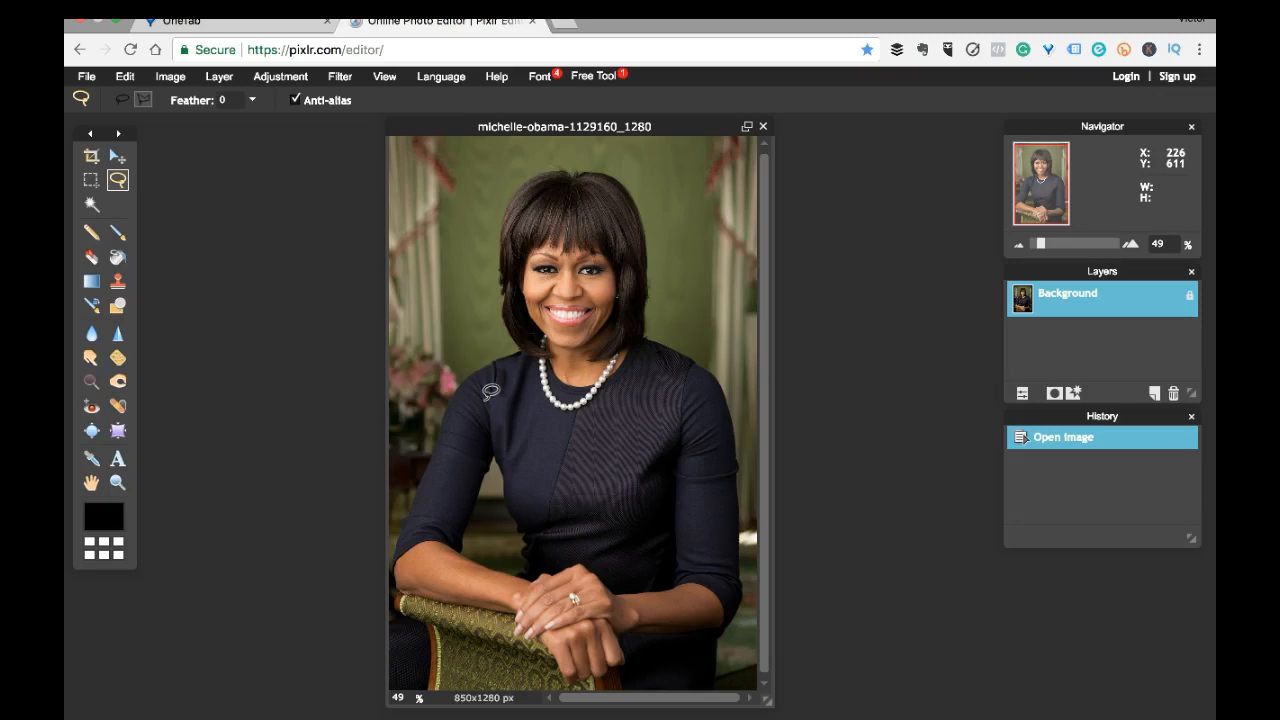
left_click(226, 101)
double_click(1189, 295)
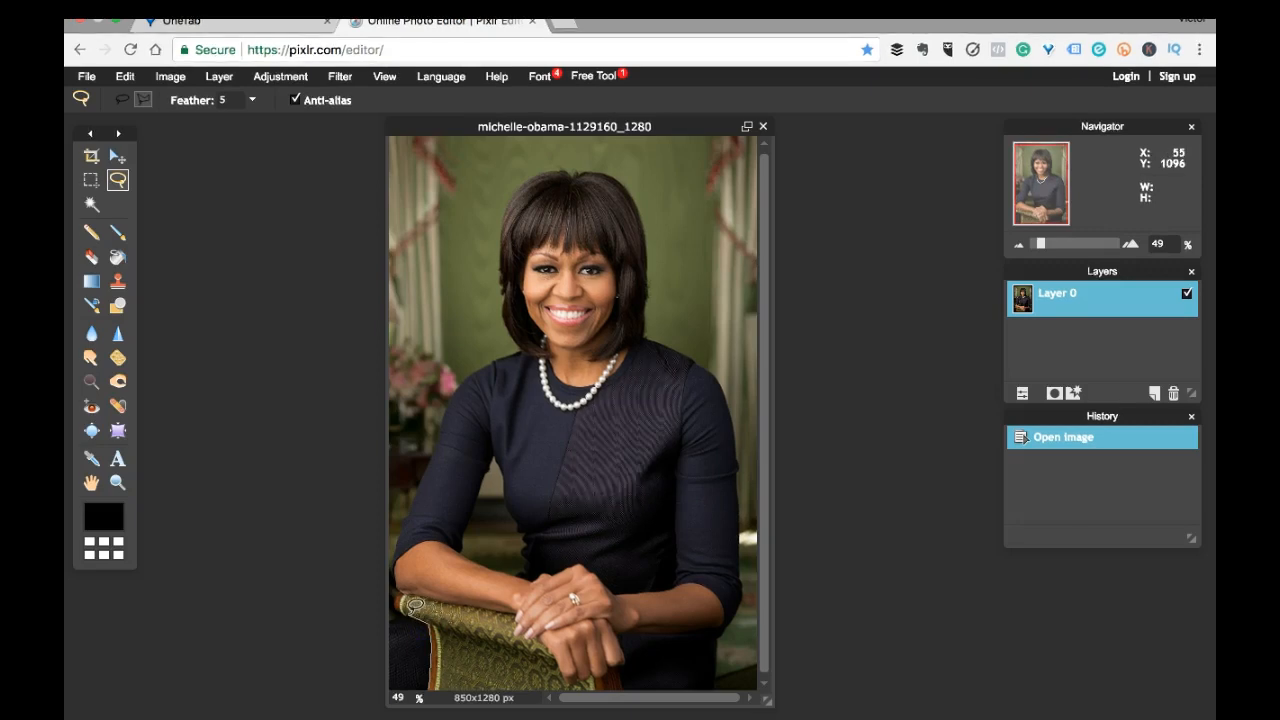
Trace a closed lasso selection around the outline of the woman and the chair back.
left_click(400, 604)
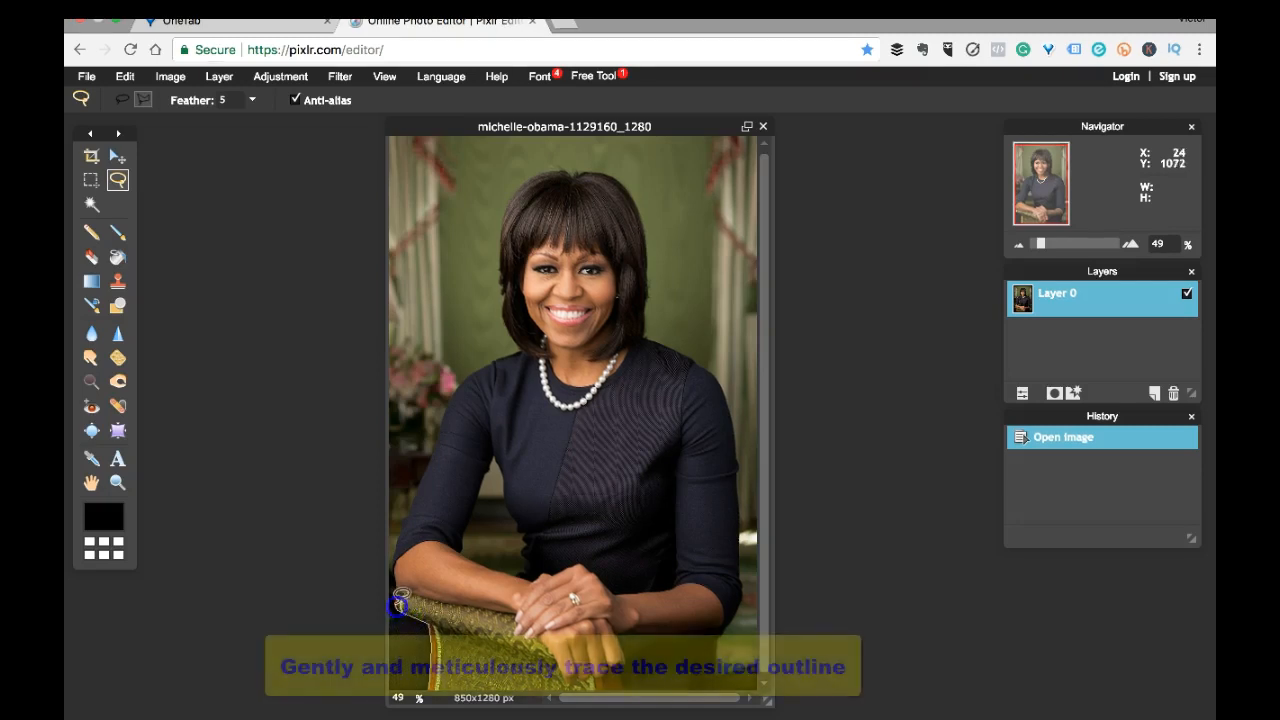
mouse_move(399, 585)
left_mouse_down()
mouse_move(431, 497)
mouse_move(433, 456)
mouse_move(459, 436)
mouse_move(445, 416)
mouse_move(462, 385)
mouse_move(526, 352)
mouse_move(499, 282)
mouse_move(511, 201)
mouse_move(559, 174)
mouse_move(527, 174)
mouse_move(610, 172)
mouse_move(643, 223)
mouse_move(647, 284)
left_mouse_up()
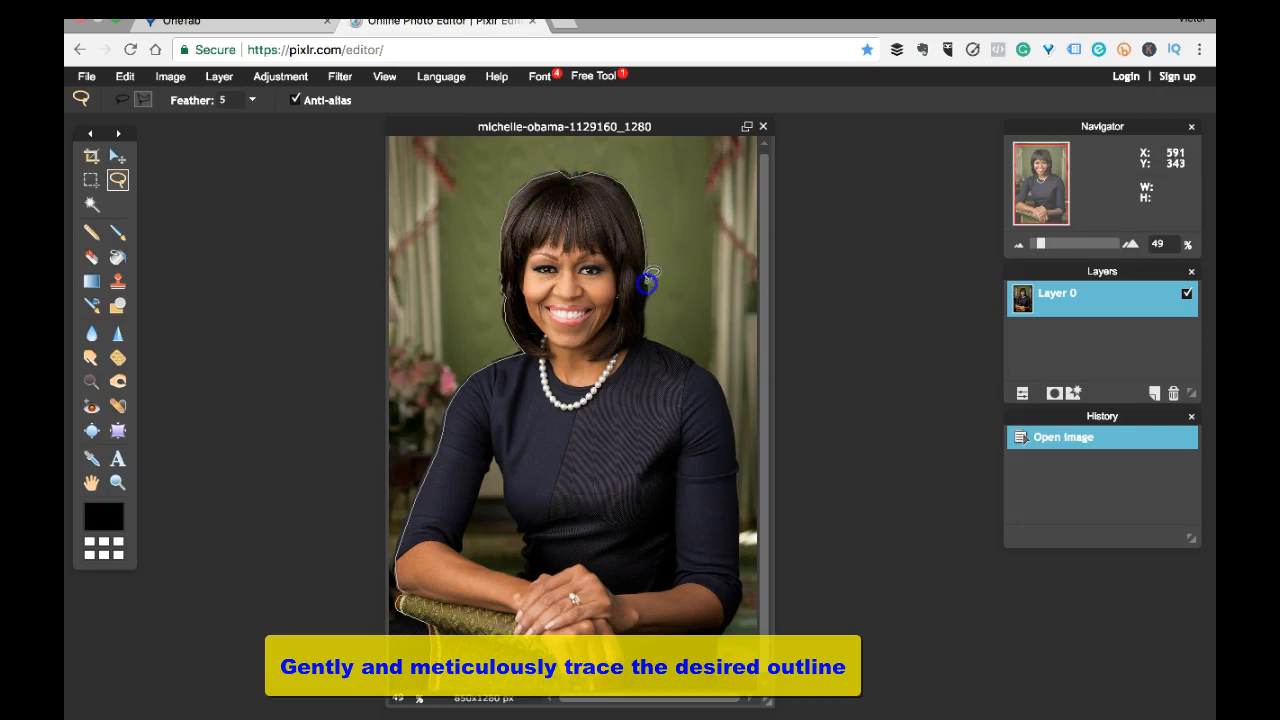
mouse_move(647, 333)
left_mouse_down()
mouse_move(700, 352)
mouse_move(725, 385)
mouse_move(741, 568)
mouse_move(718, 659)
left_mouse_up()
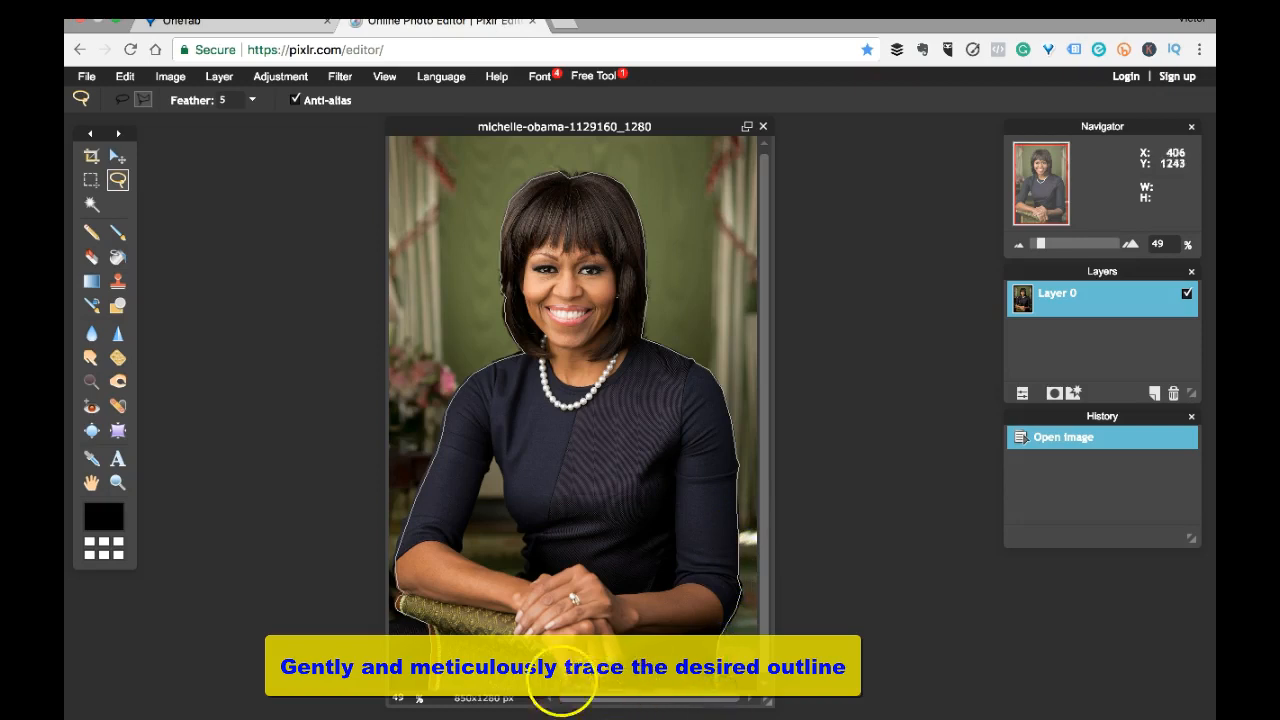
left_click_drag(432, 690, 430, 688)
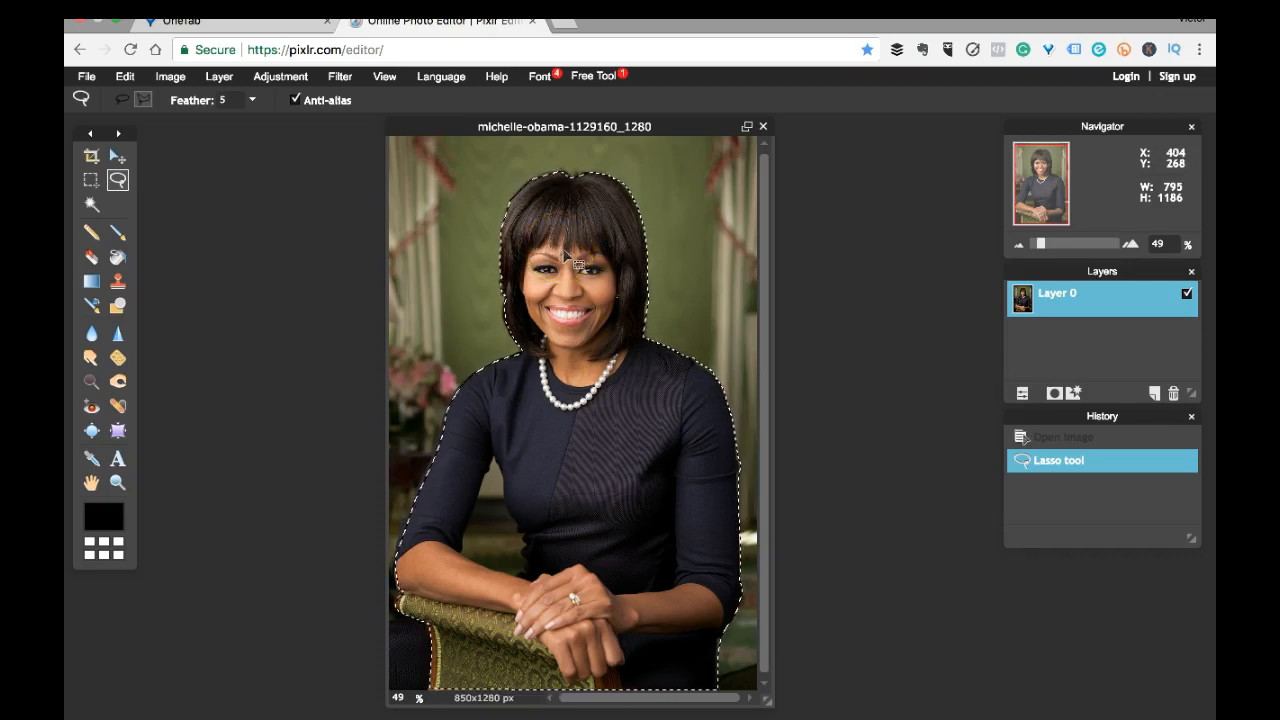
Delete the content inside the lasso selection and undo the deletion.
key("Delete")
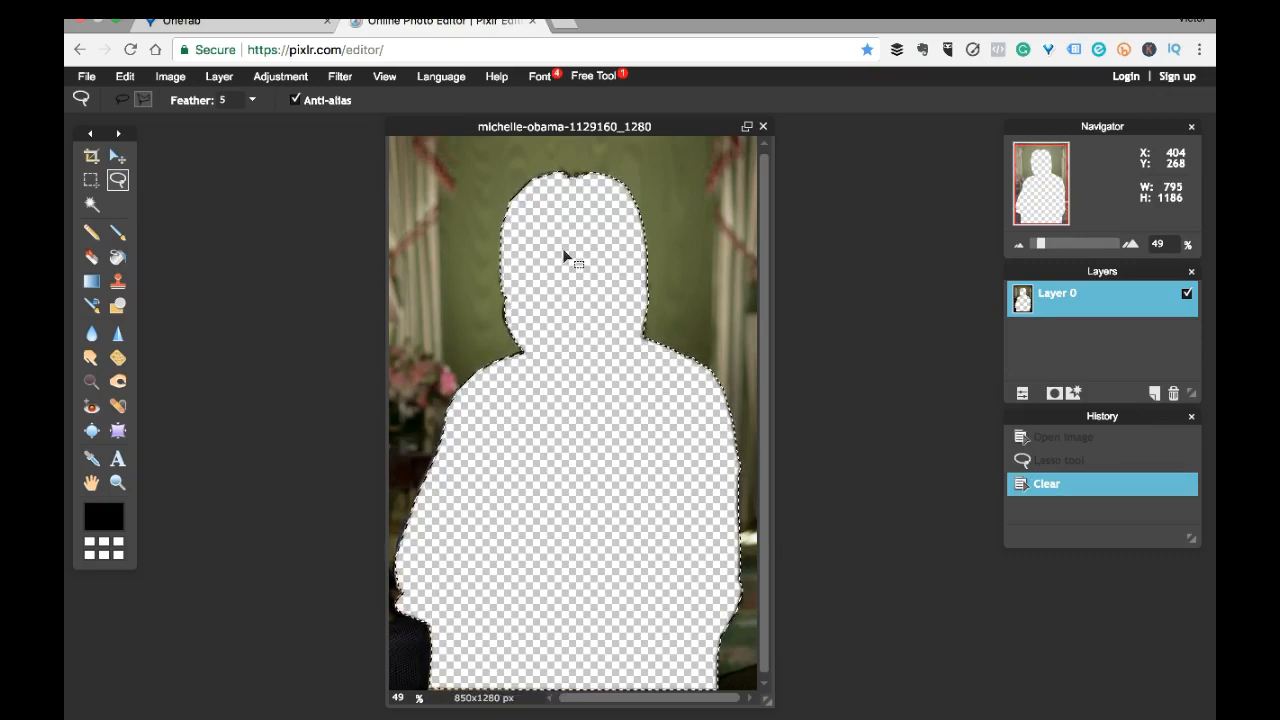
key("ctrl+z")
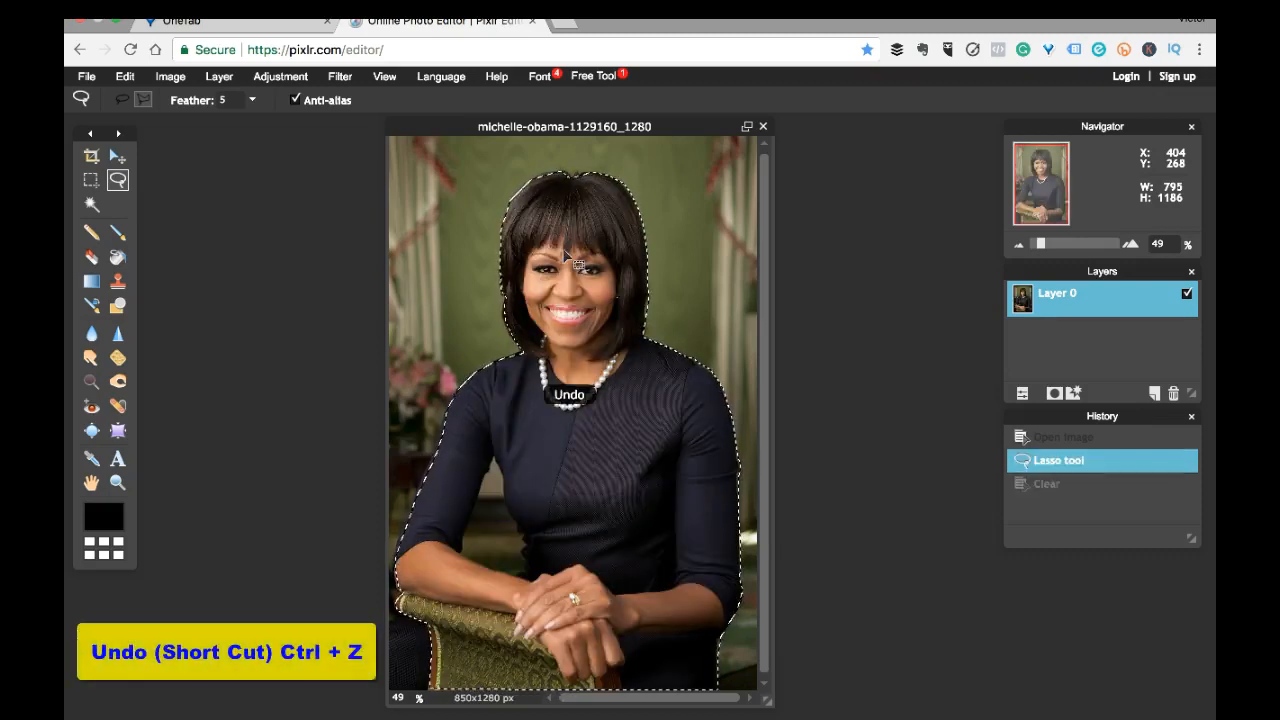
Invert the lasso selection and delete the background around the woman and chair.
left_click(125, 76)
left_click(171, 280)
left_click(171, 280)
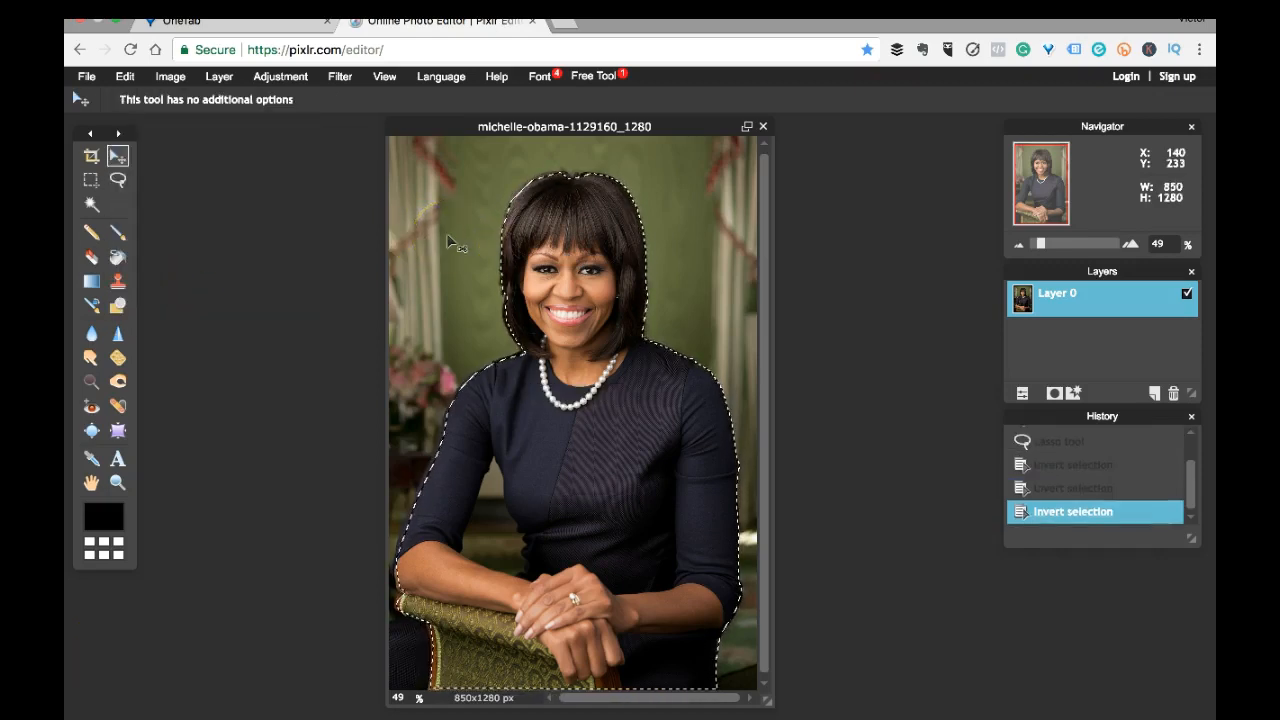
key("Delete")
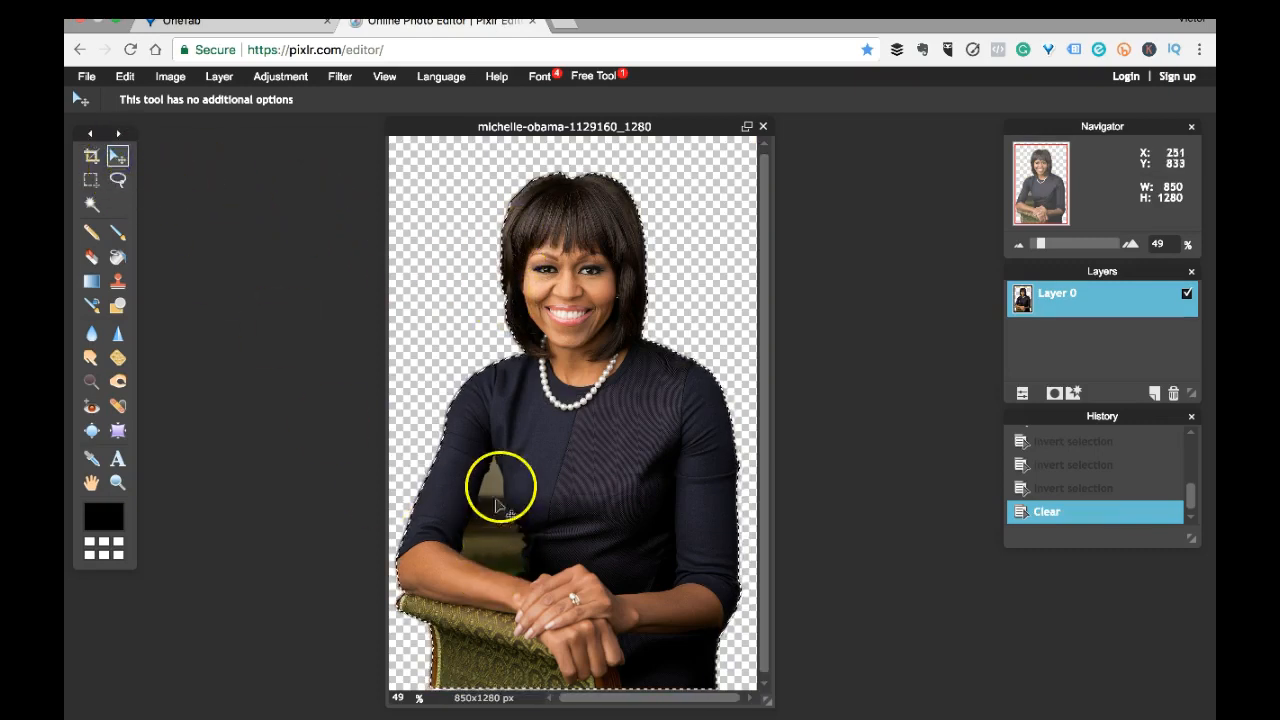
Select the leftover background in the gap between the woman's arm and torso with the Lasso tool and delete it.
left_click_drag(1040, 244, 1046, 249)
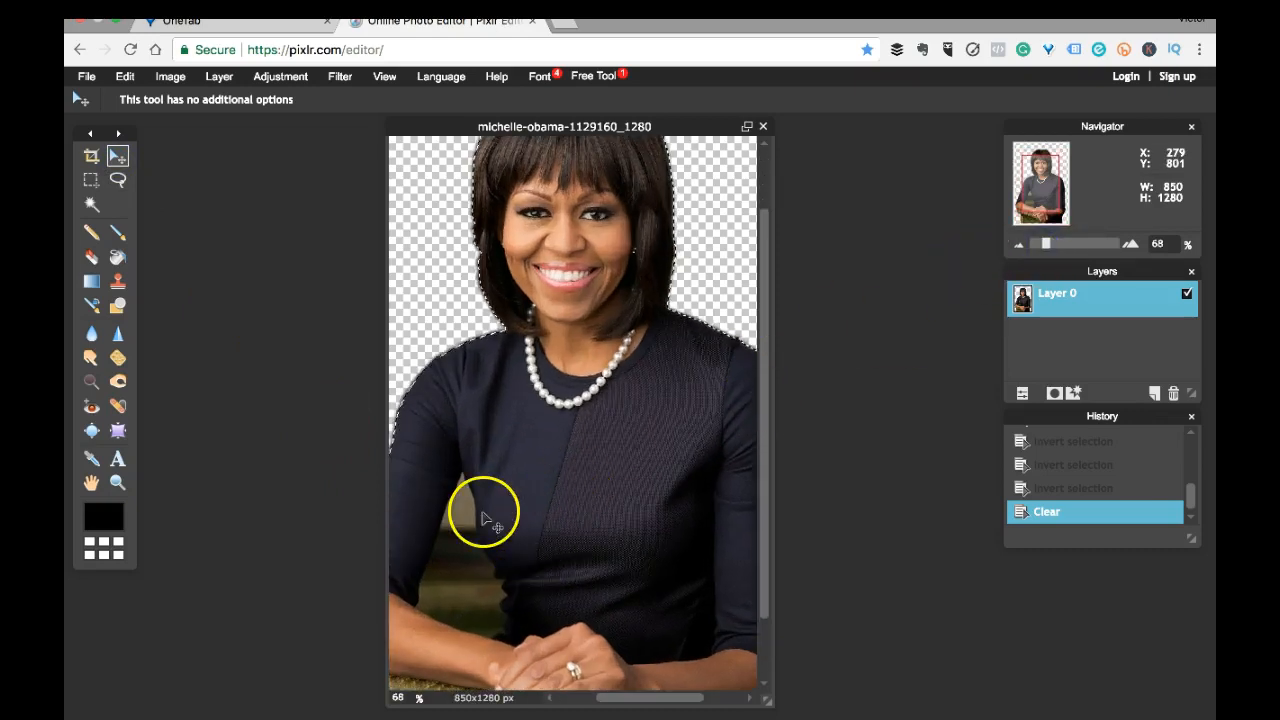
left_click(119, 182)
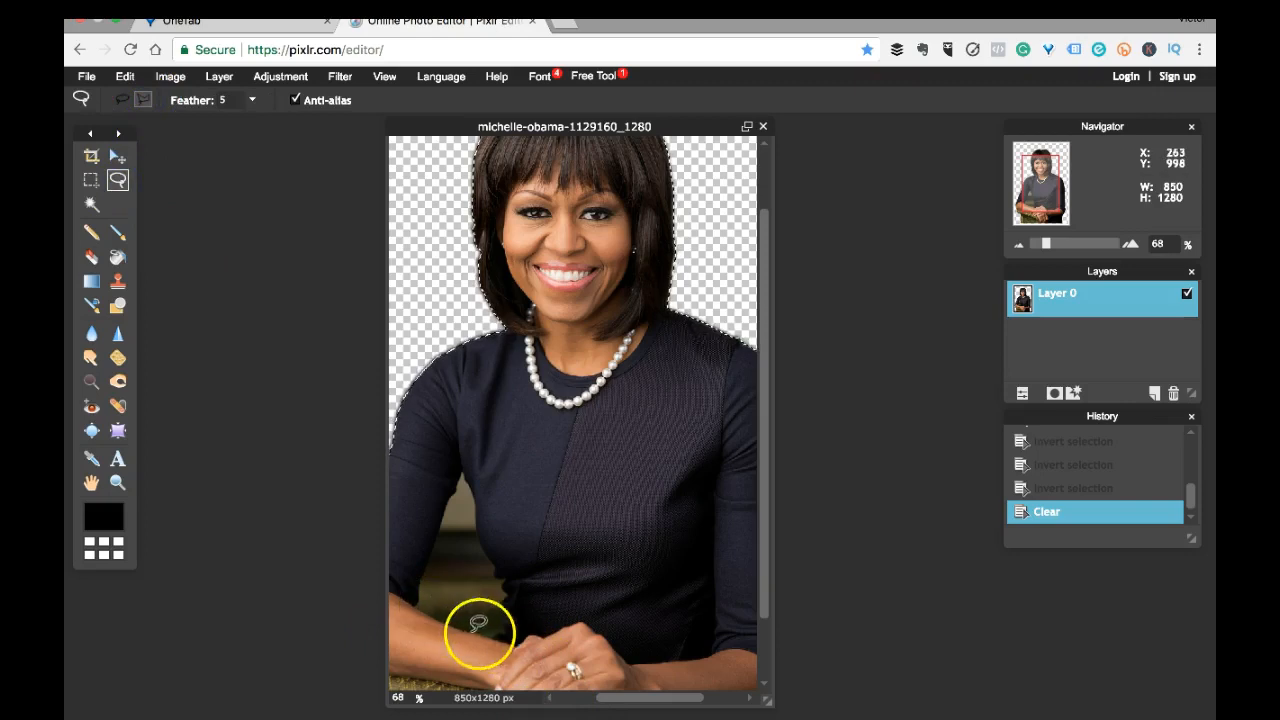
left_click_drag(490, 632, 458, 610)
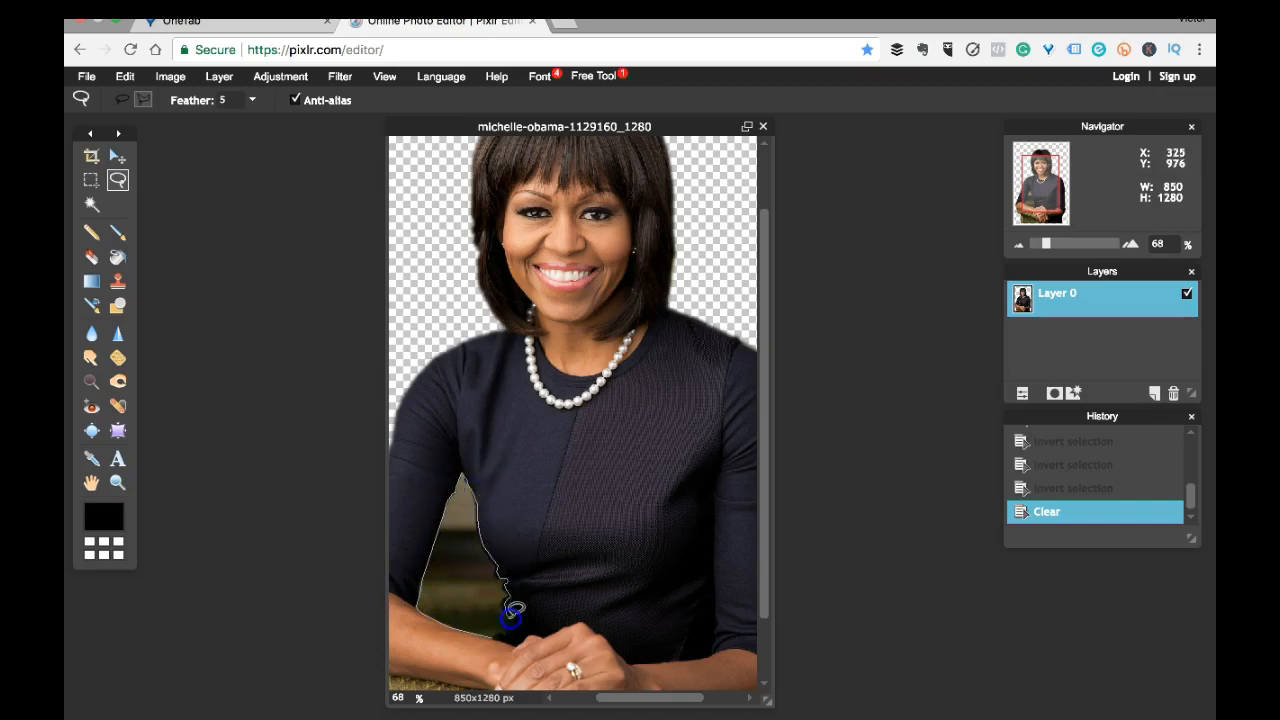
left_click_drag(500, 629, 497, 632)
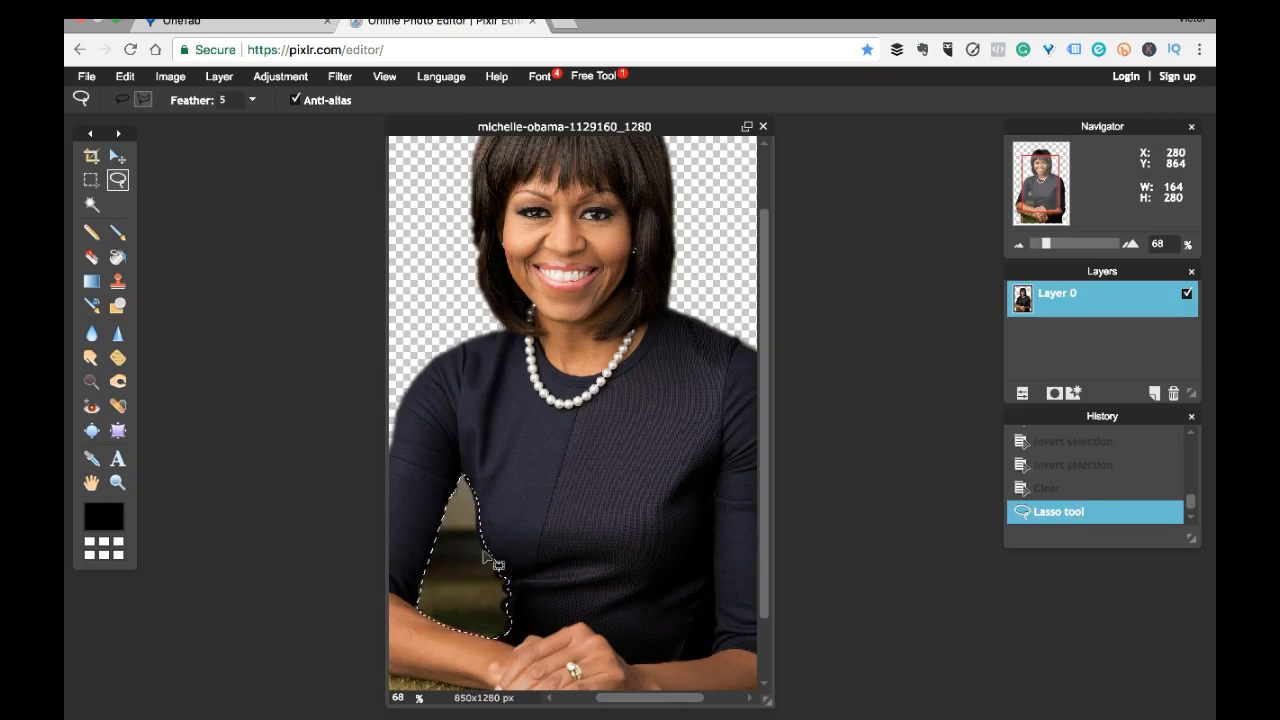
key("Delete")
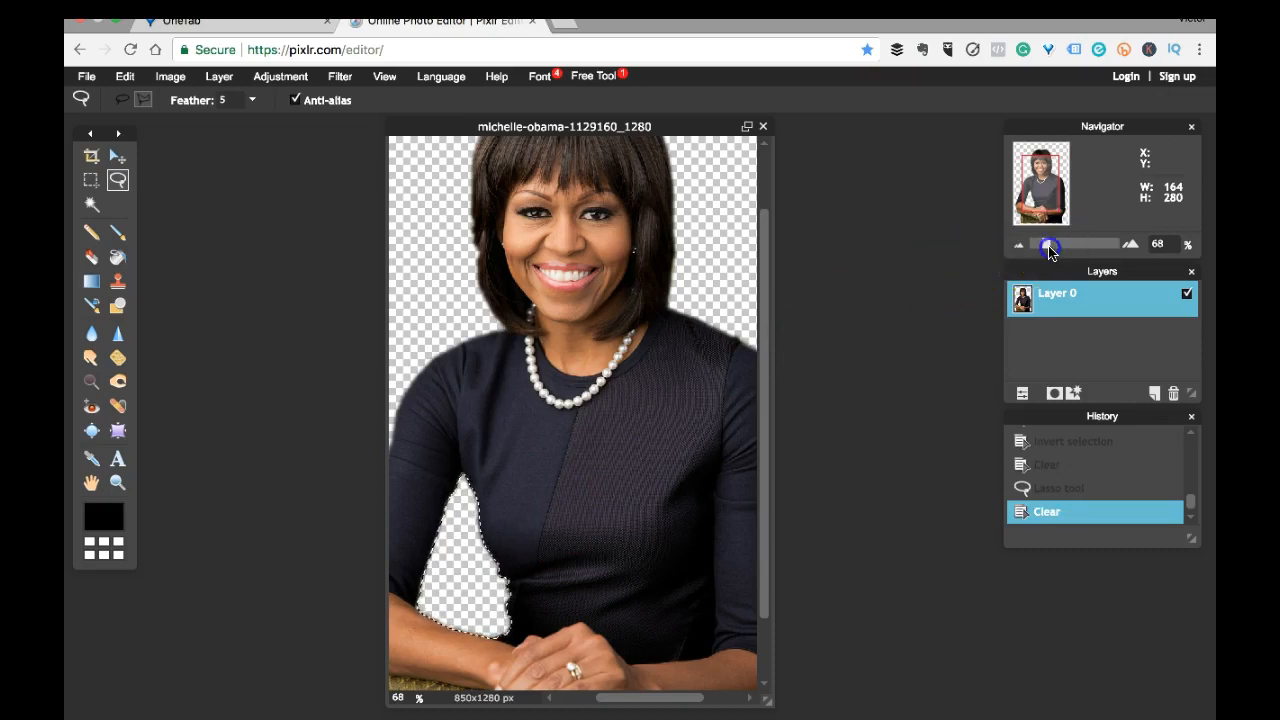
left_click_drag(1048, 250, 1039, 254)
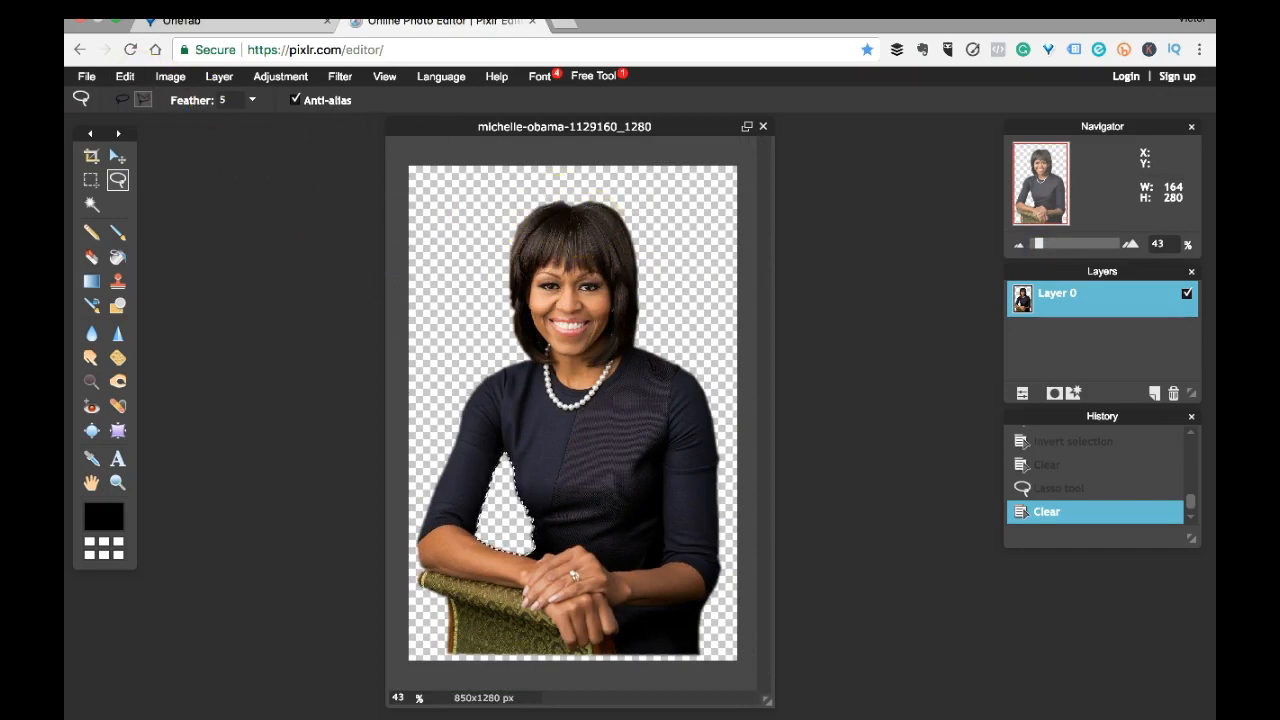
Save the cut-out to the Pixlr images folder as a PNG (Transparent, full quality) named Michelle.
left_click(86, 78)
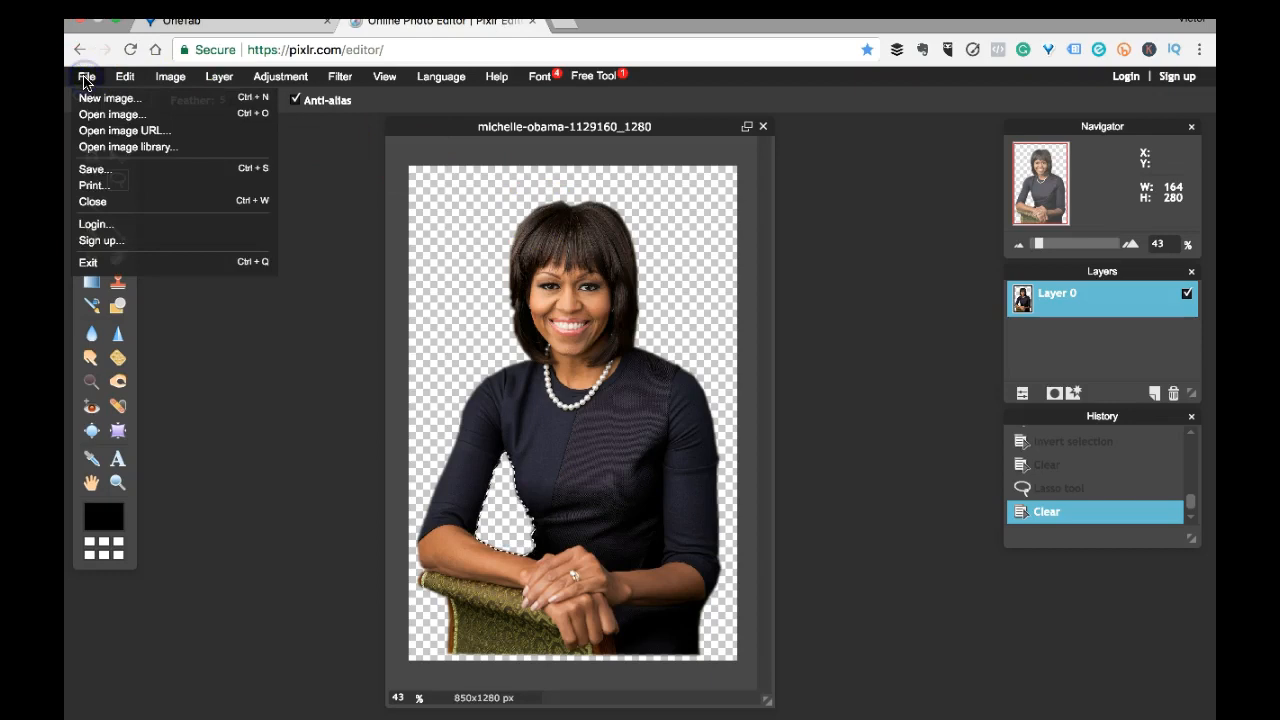
left_click(130, 169)
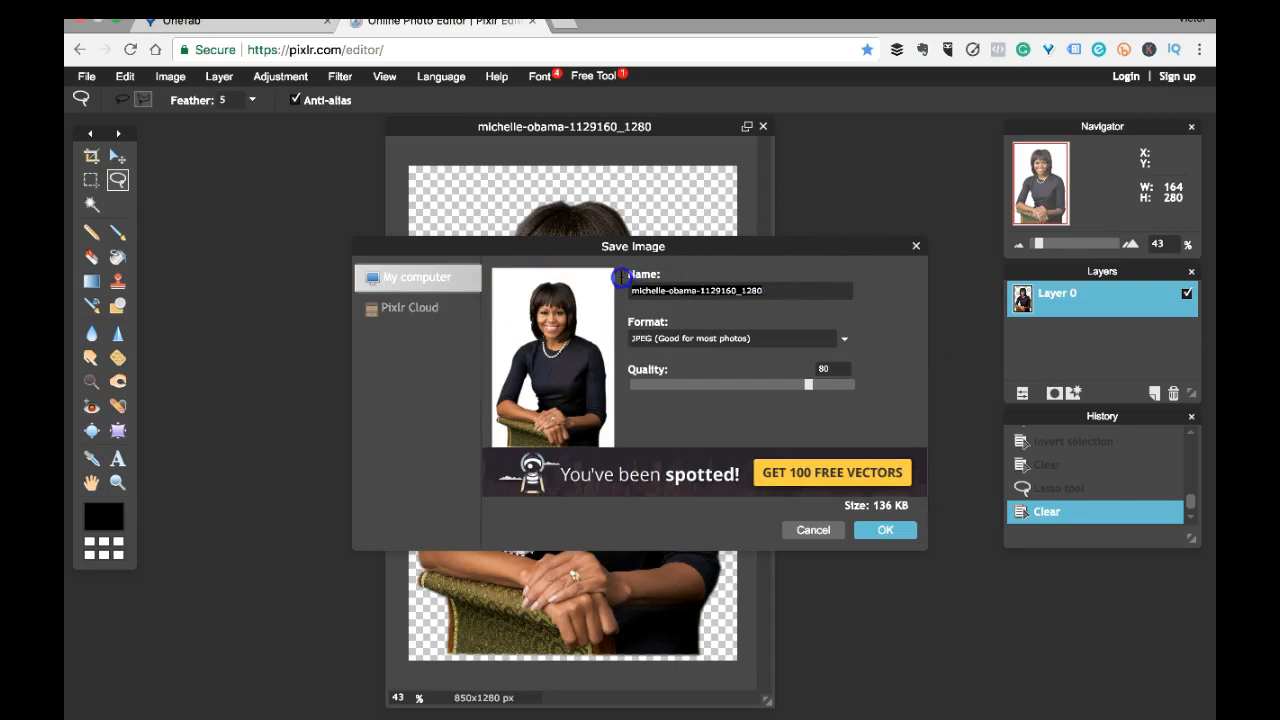
type("Michelle")
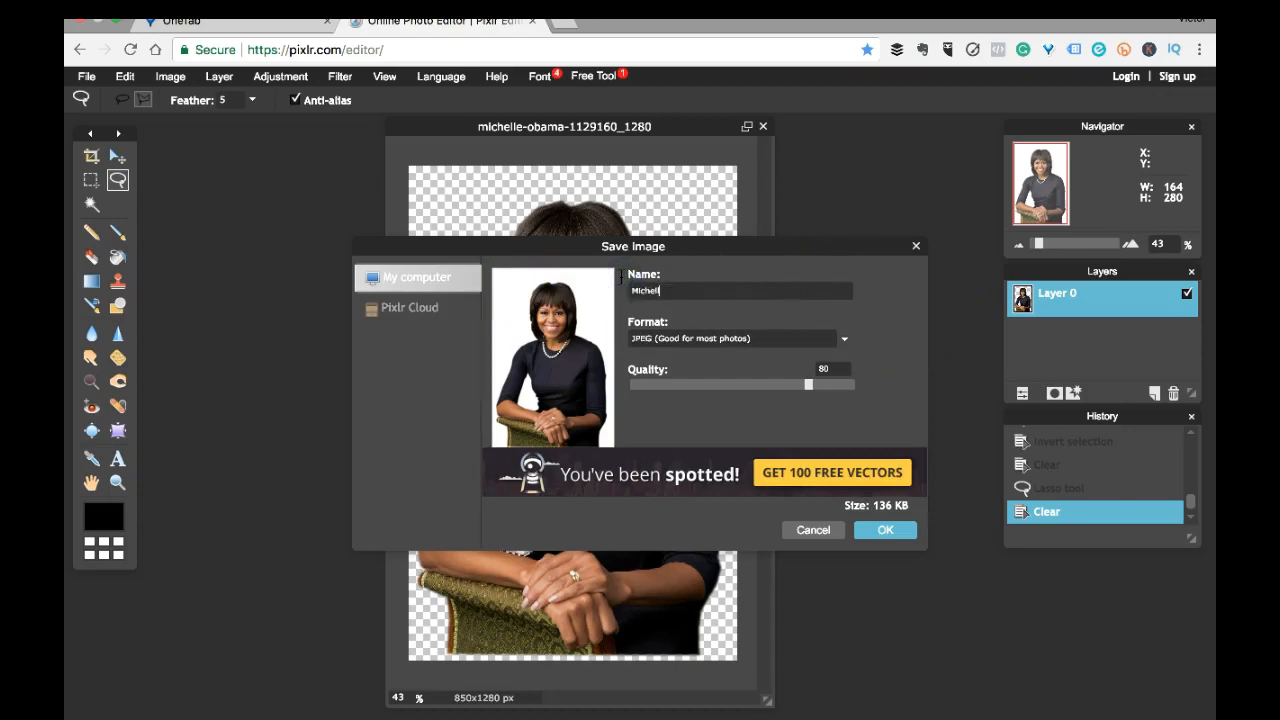
left_click(843, 341)
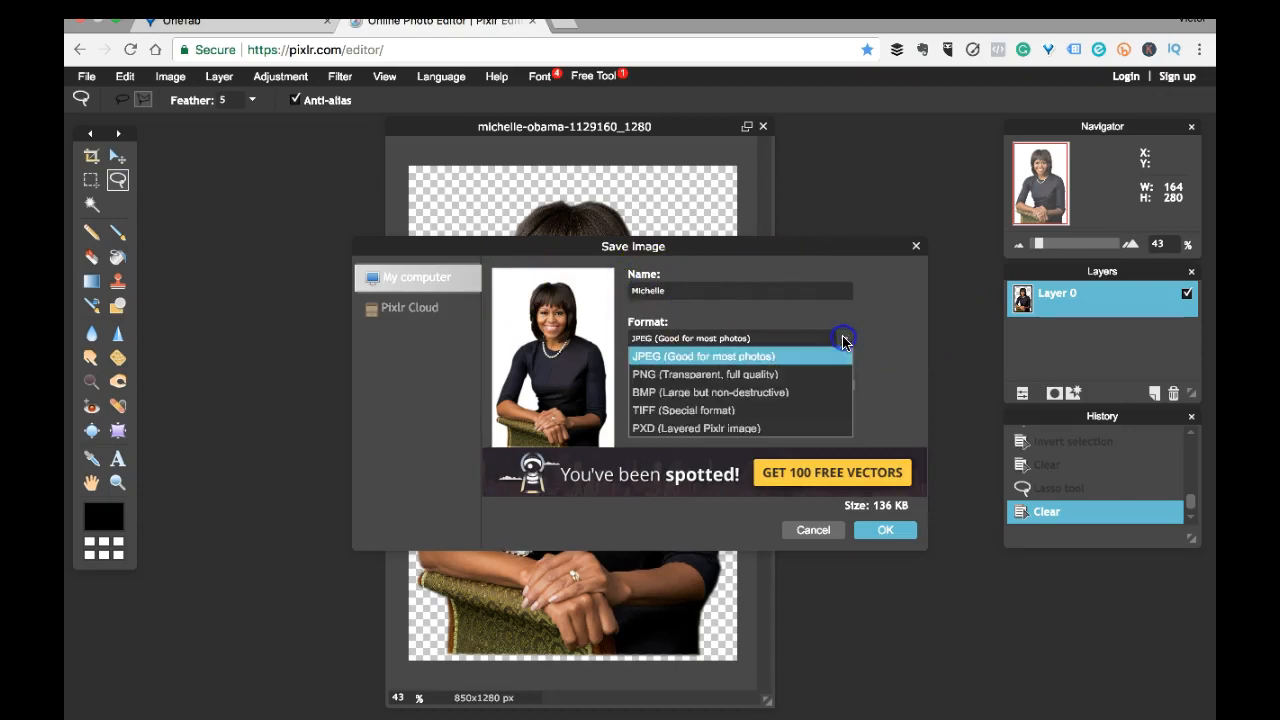
left_click(714, 374)
left_click(715, 345)
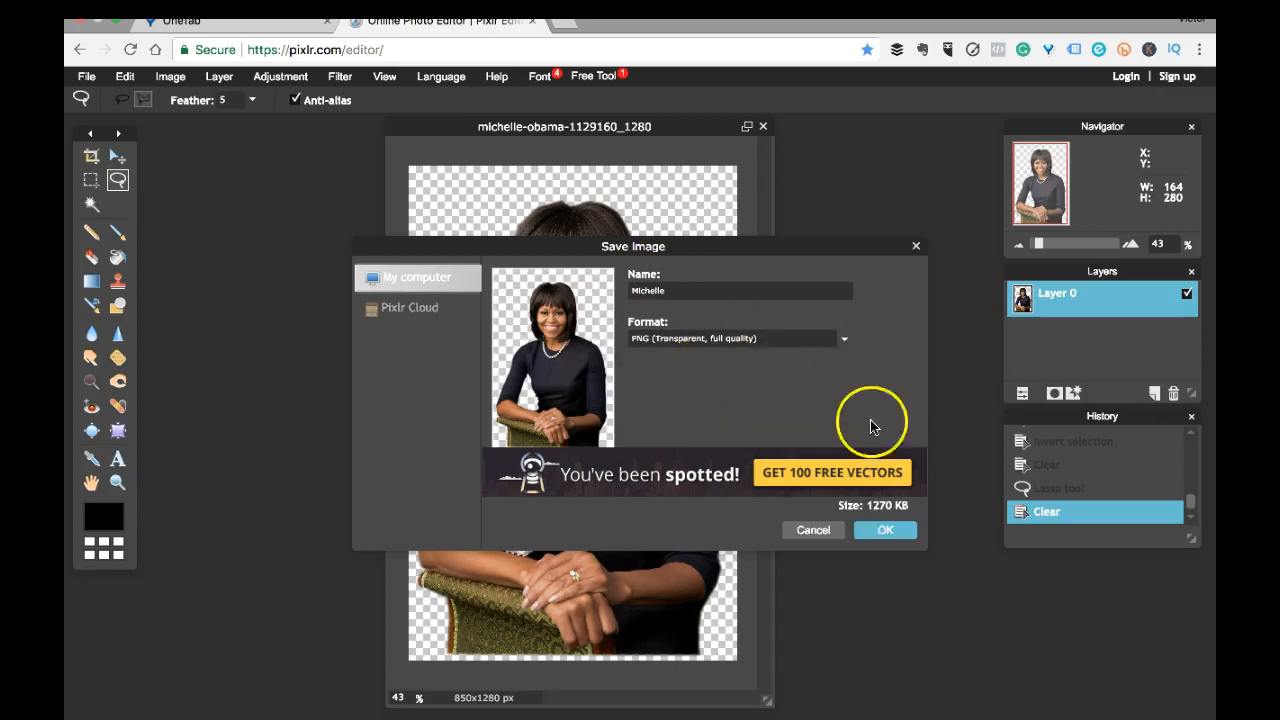
left_click(885, 530)
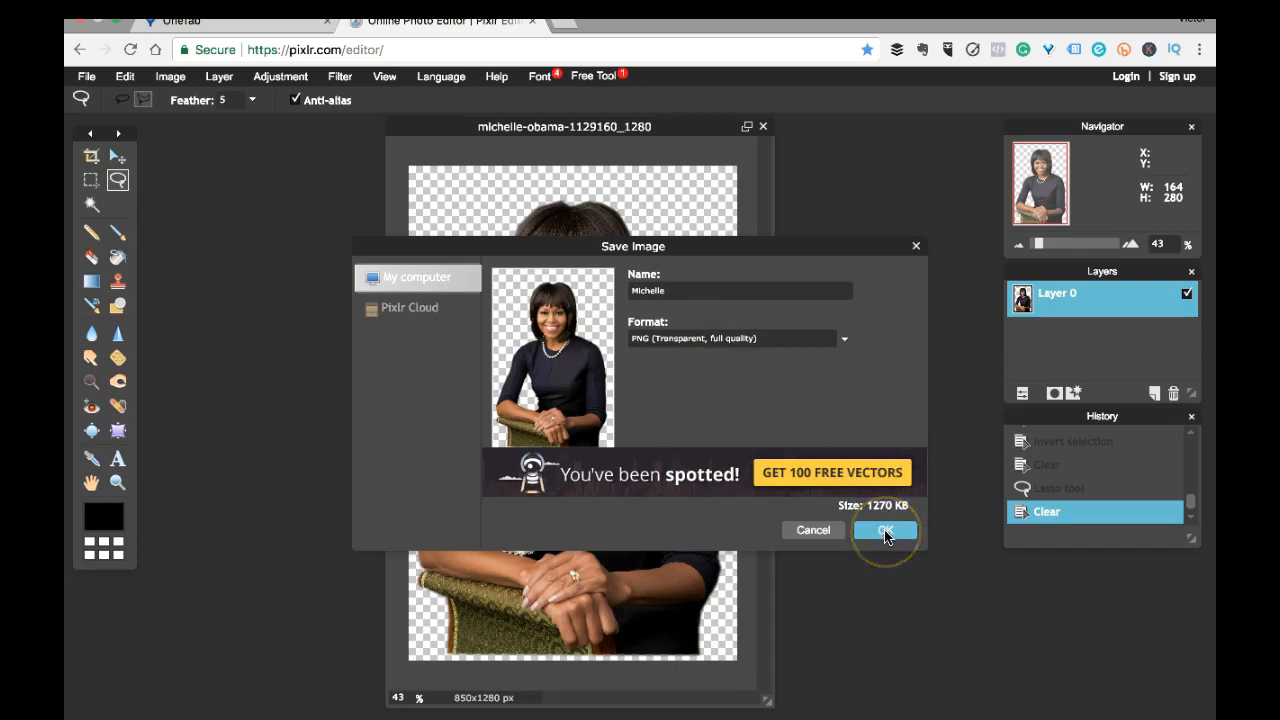
left_click(885, 533)
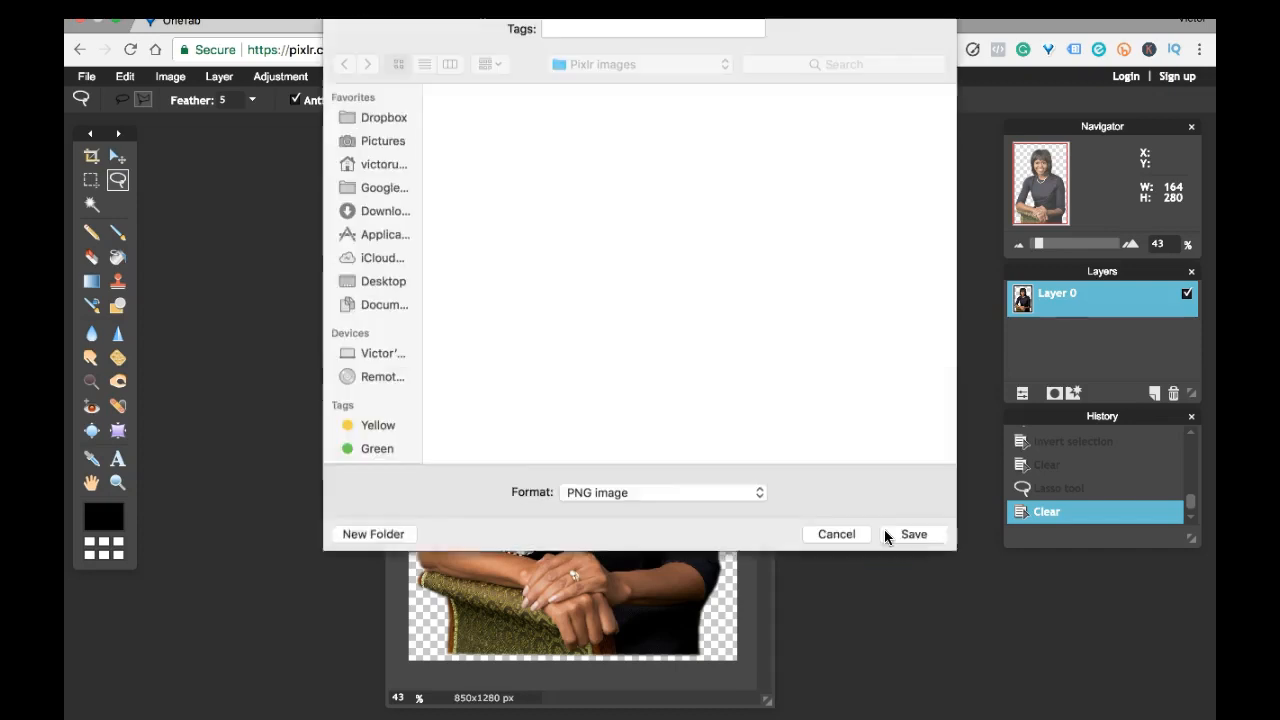
left_click(930, 551)
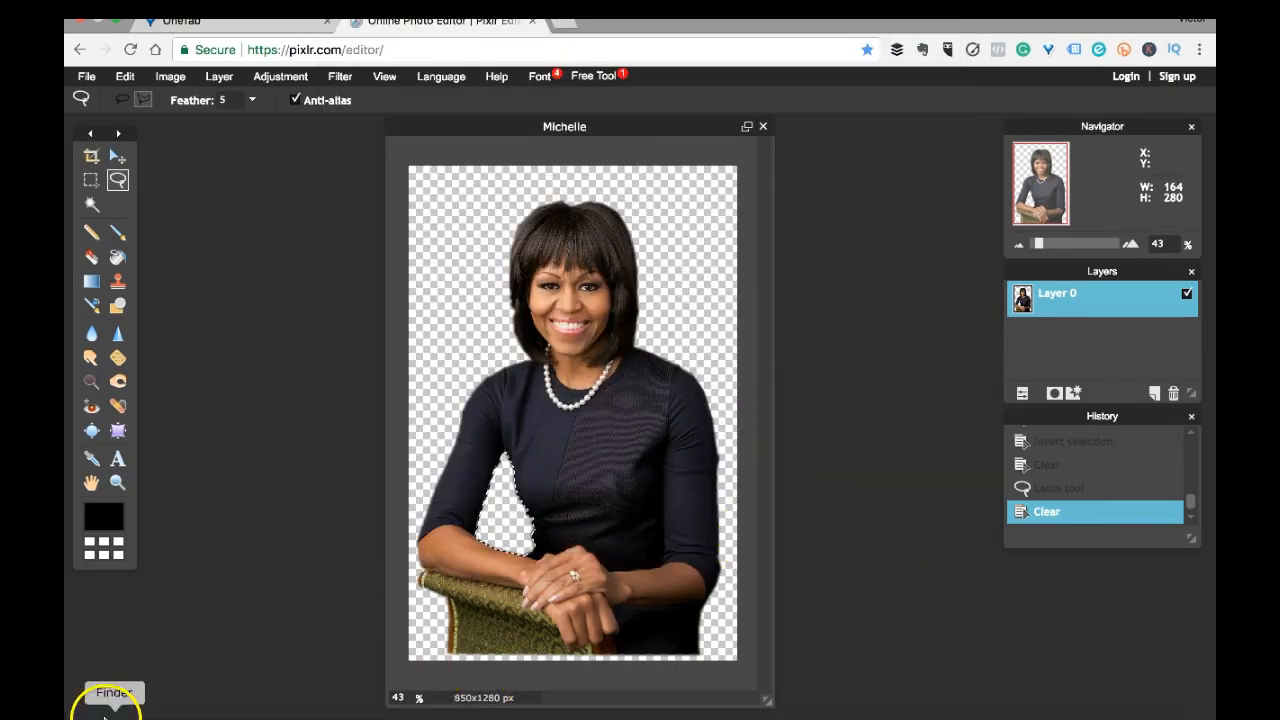
Select the saved Michelle.png in Finder's Pixlr images folder and switch to PowerPoint to view the transparent cut-out on the red first slide.
left_click(114, 704)
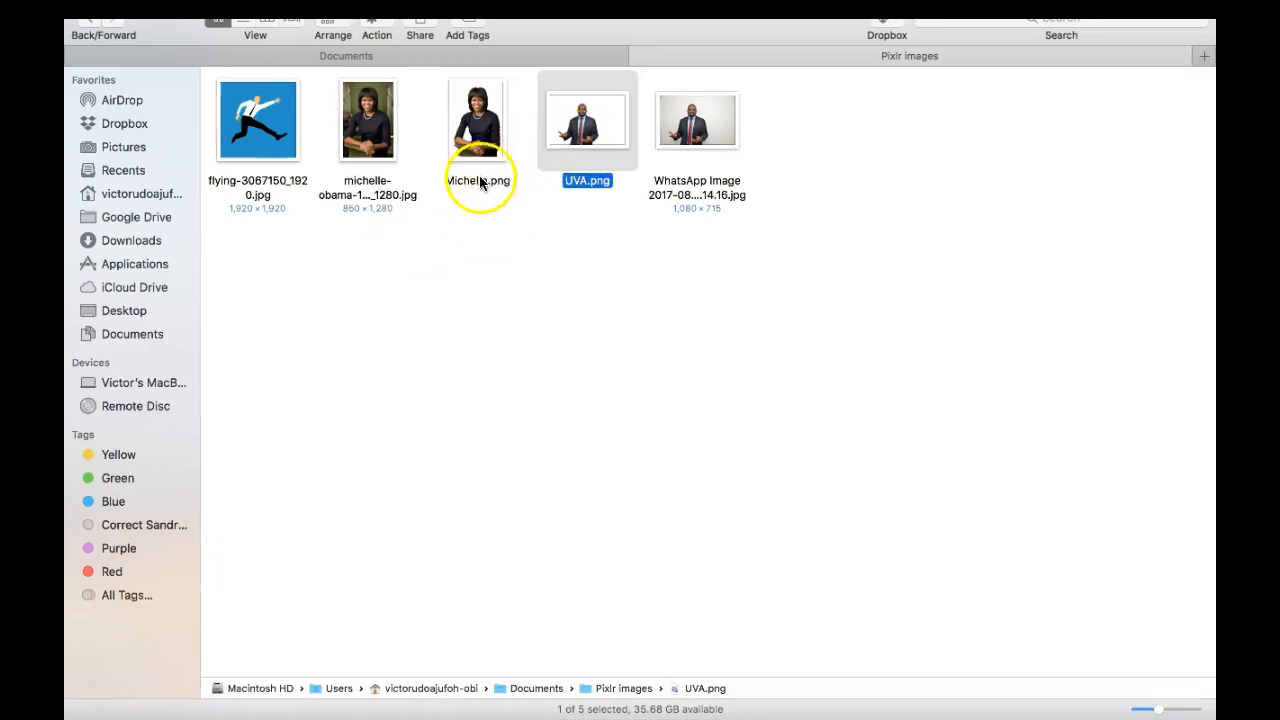
left_click(475, 130)
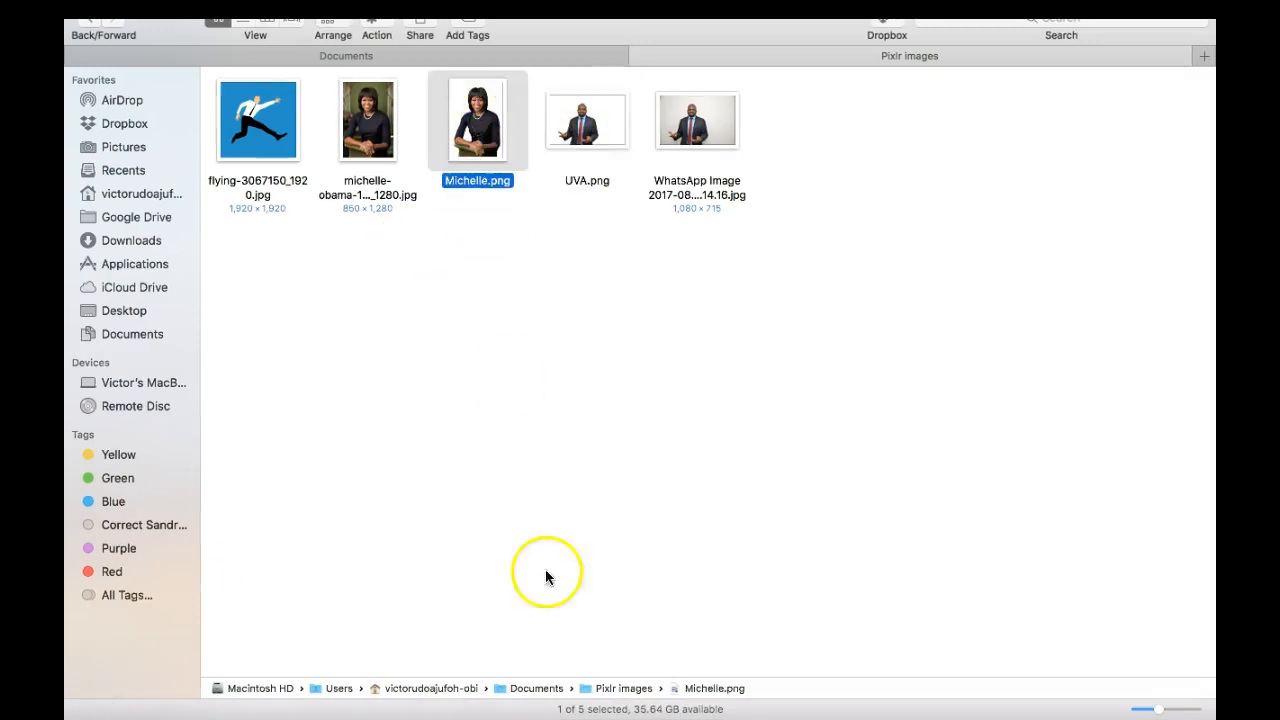
mouse_move(760, 704)
left_click(845, 700)
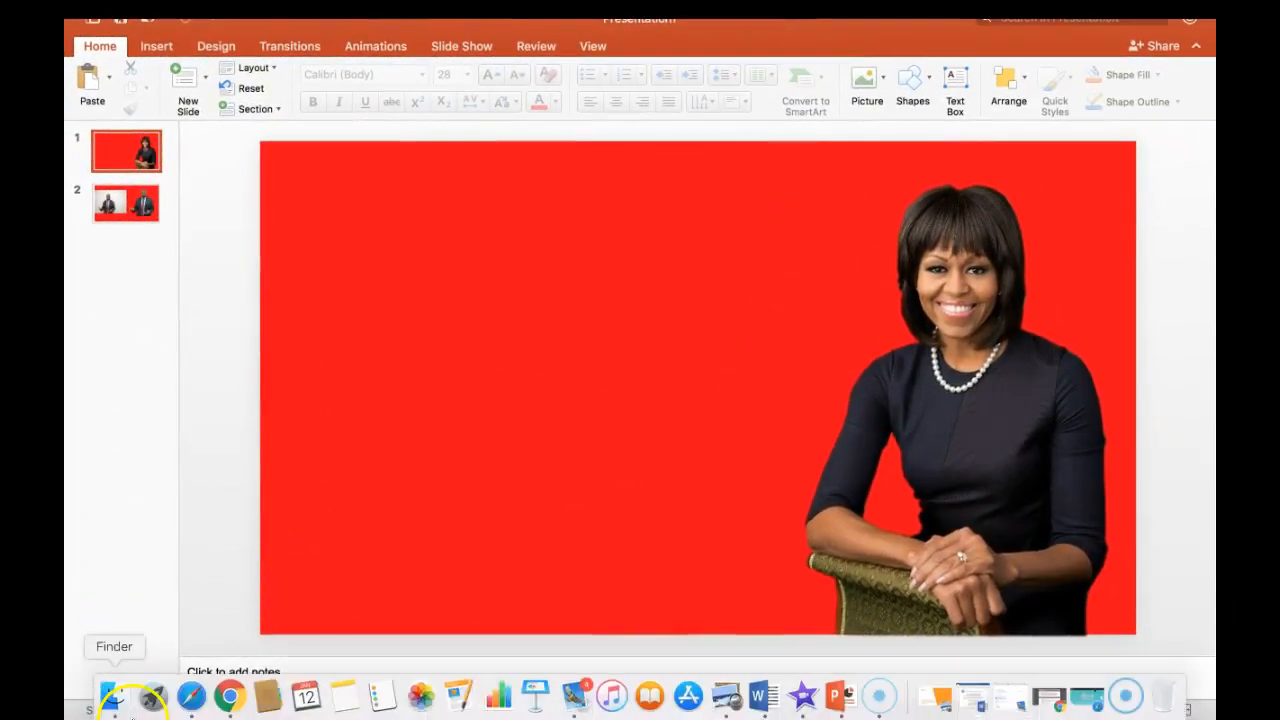
Copy the original michelle-obama JPG from Finder's Pixlr images folder and paste it on the red first slide in PowerPoint beside the cut-out.
left_click(116, 700)
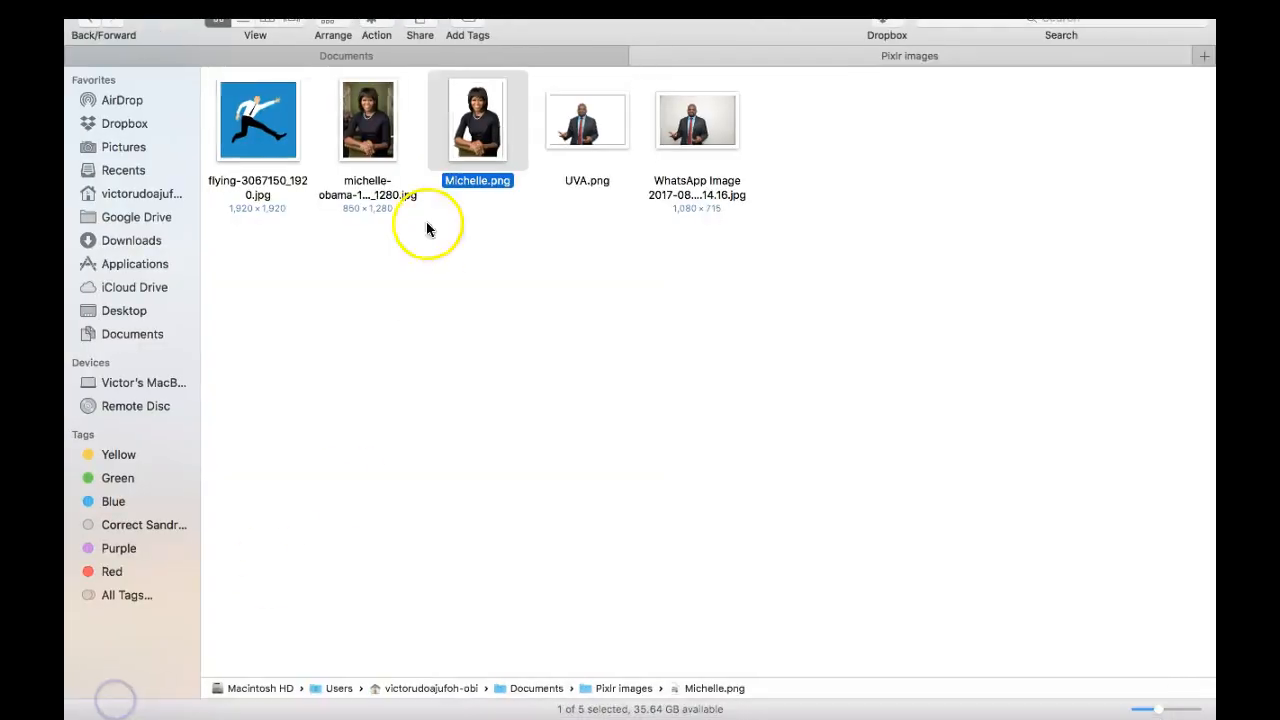
left_click(385, 112)
mouse_move(340, 705)
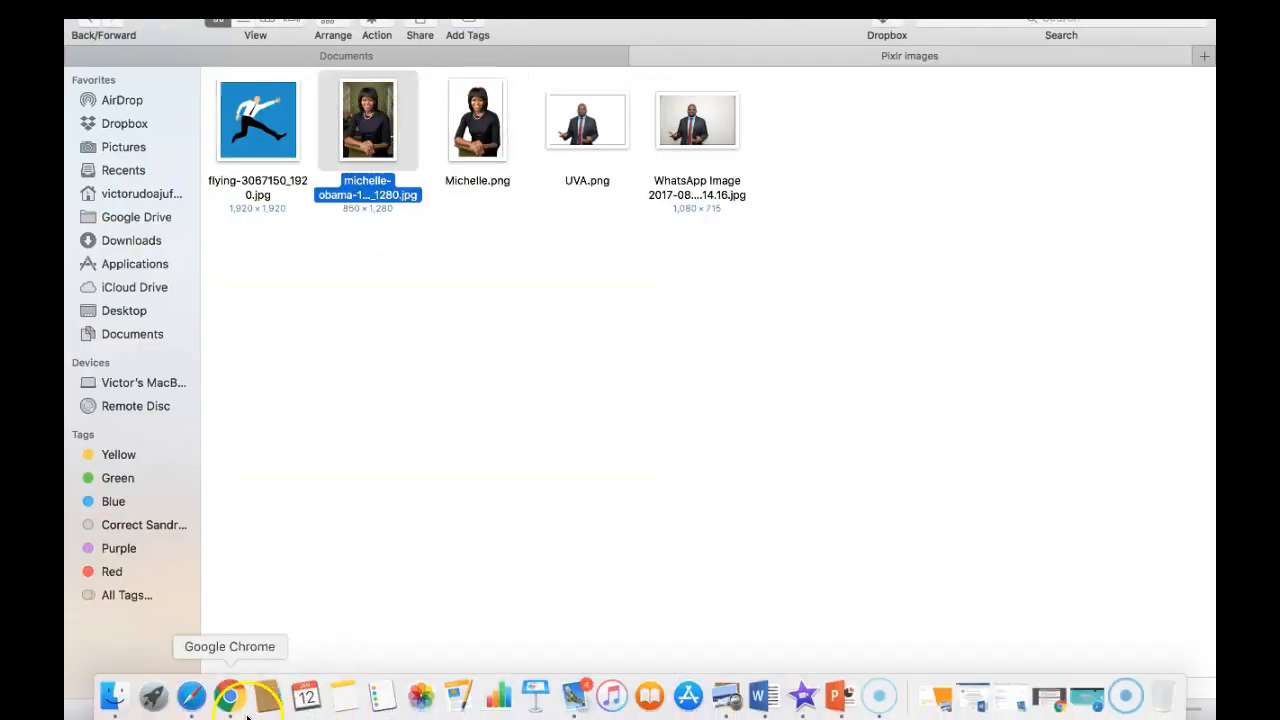
left_click(828, 700)
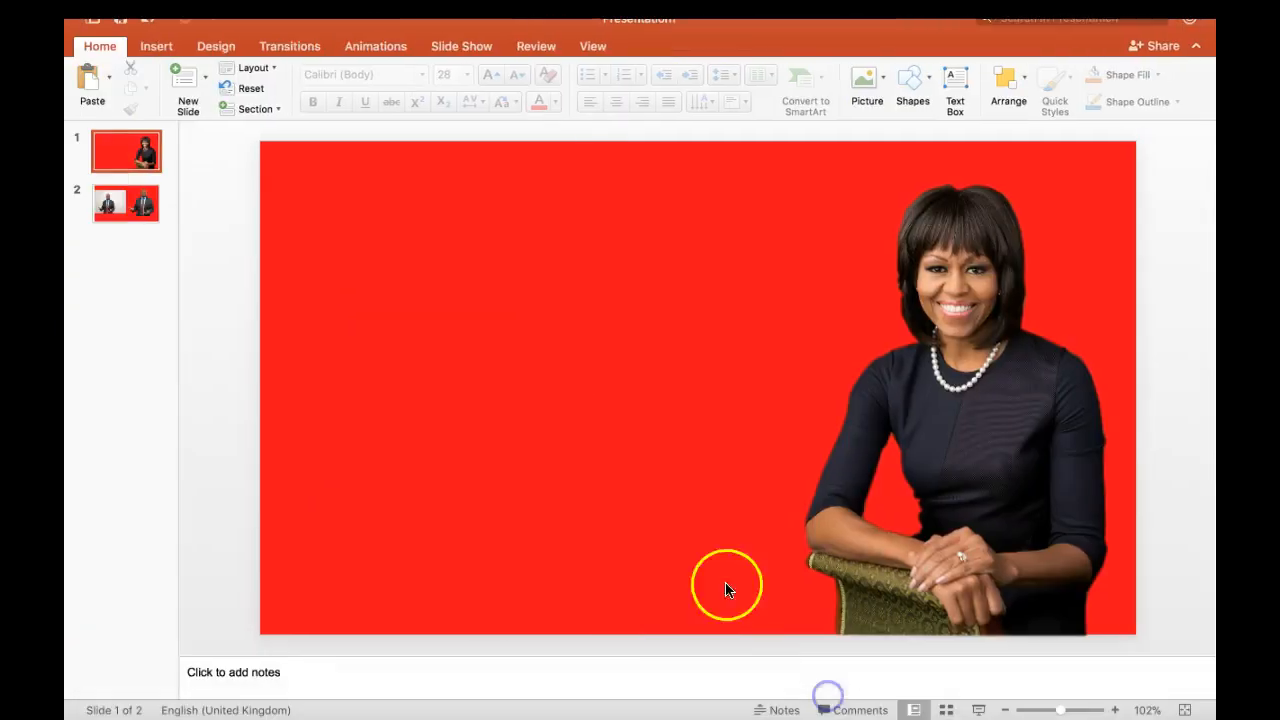
right_click(472, 294)
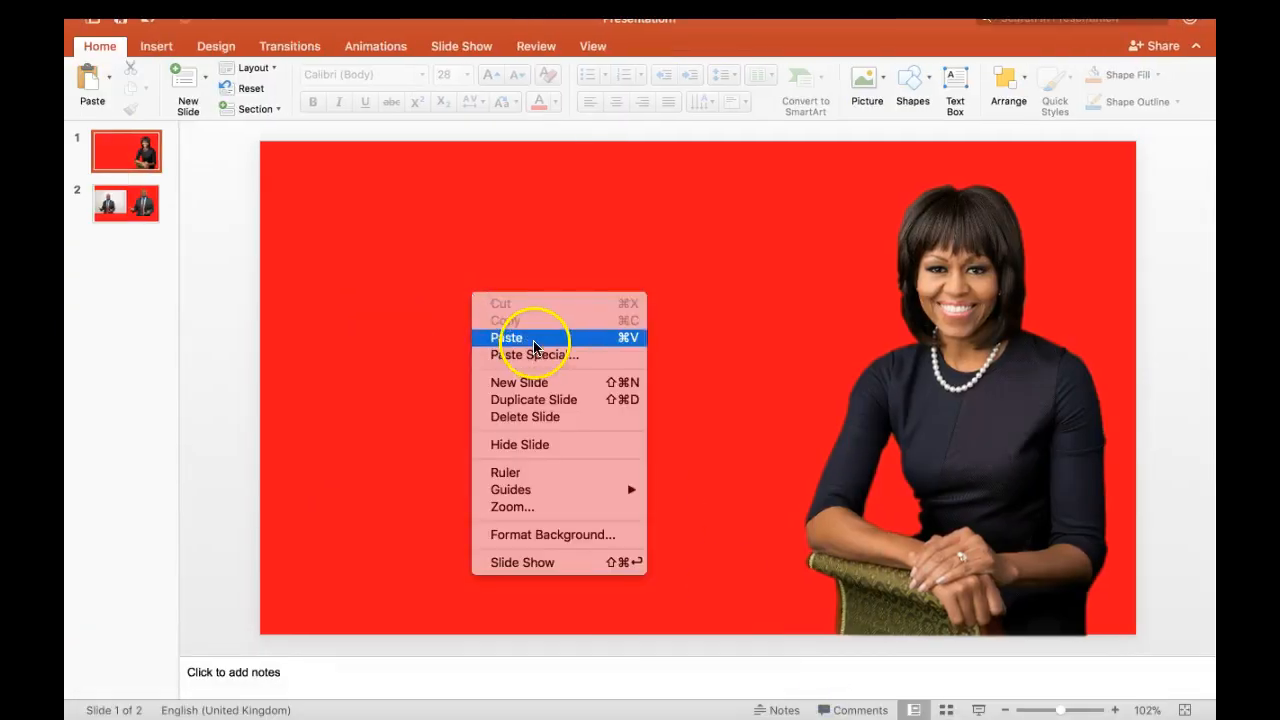